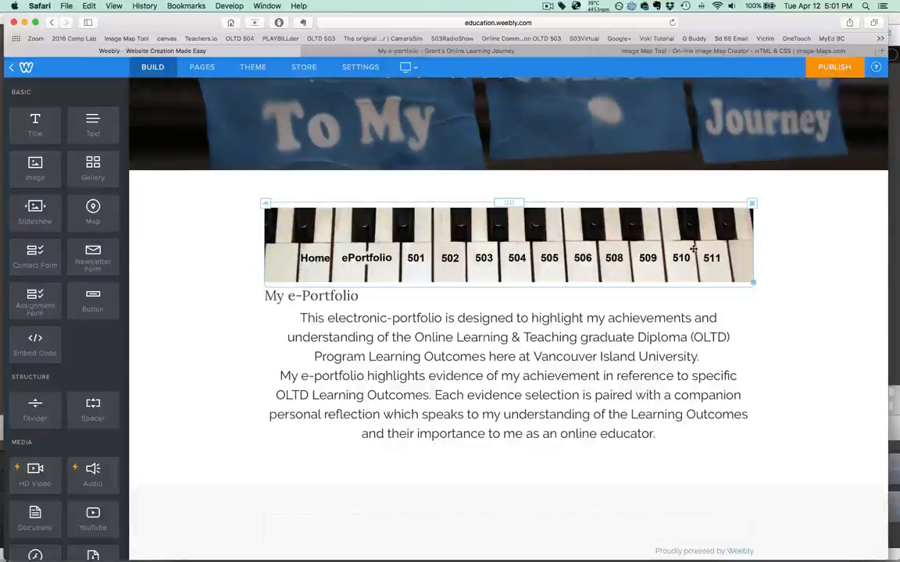
Look over the My E-Portfolio page's navigation menu and the piano keyboard image
{"action": "scroll", "coordinate": [375, 157], "scroll_direction": "up", "scroll_amount": 5}
{"action": "mouse_move", "coordinate": [371, 145]}
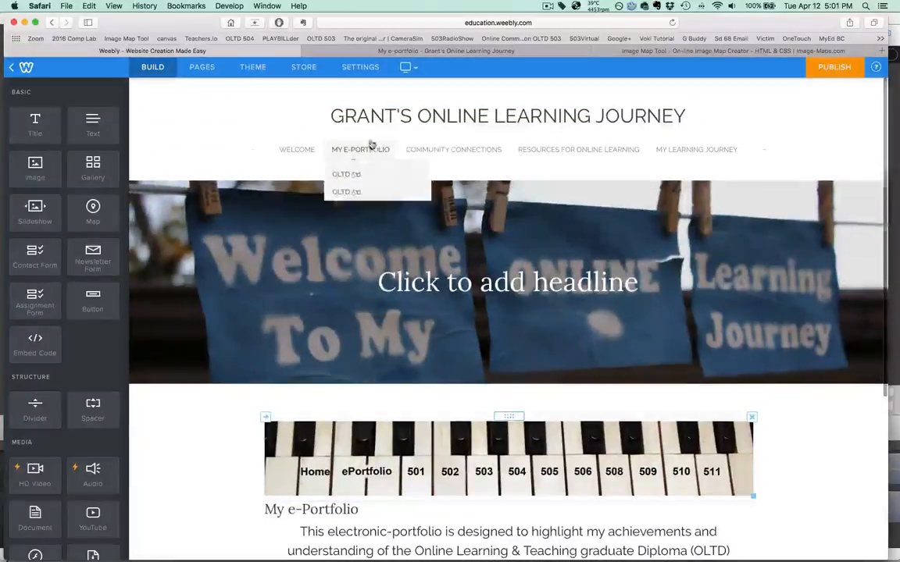
{"action": "scroll", "coordinate": [563, 289], "scroll_direction": "down", "scroll_amount": 5}
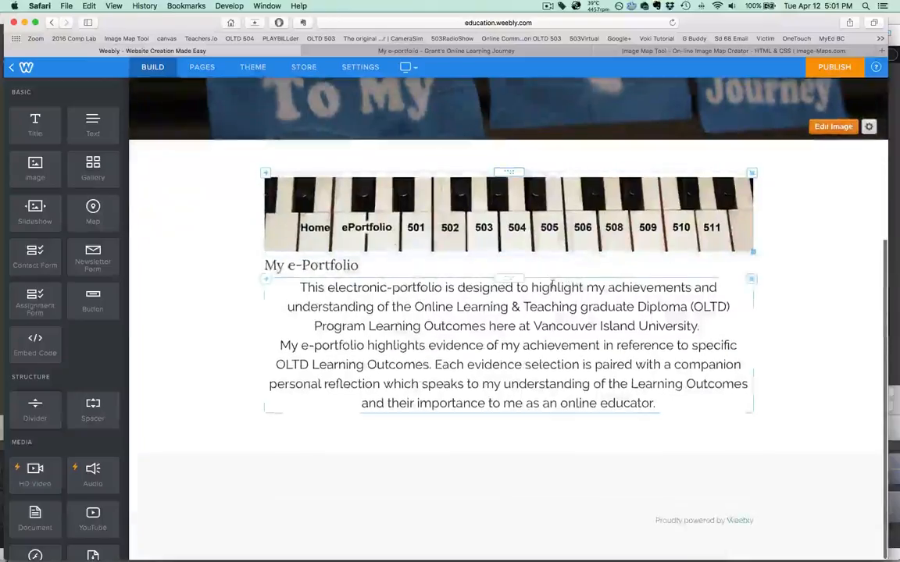
{"action": "scroll", "coordinate": [551, 286], "scroll_direction": "up", "scroll_amount": 1}
Switch to Pages and examine the prepared link addresses for Home, the ePortfolio main page and courses 501 to 511
{"action": "key", "text": "super+Tab"}
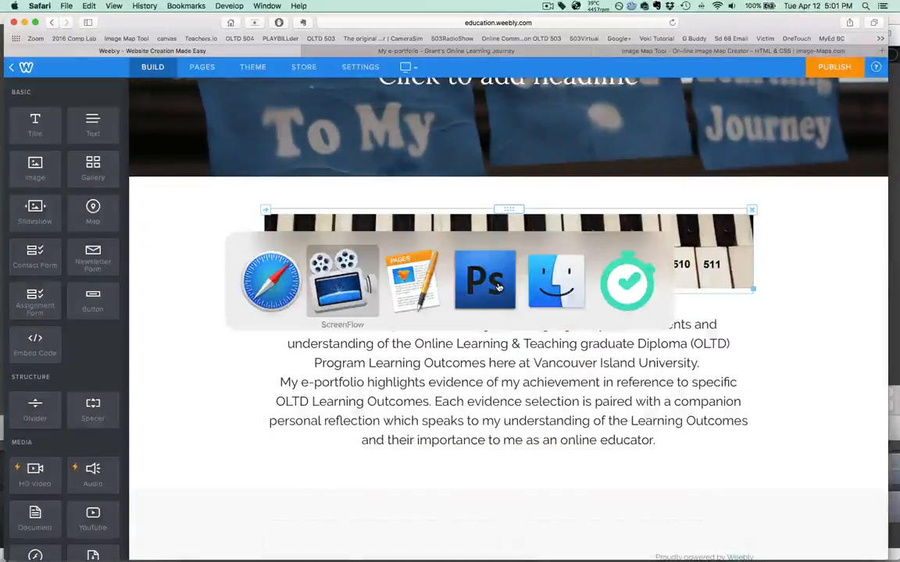
{"action": "key", "text": "super+Tab"}
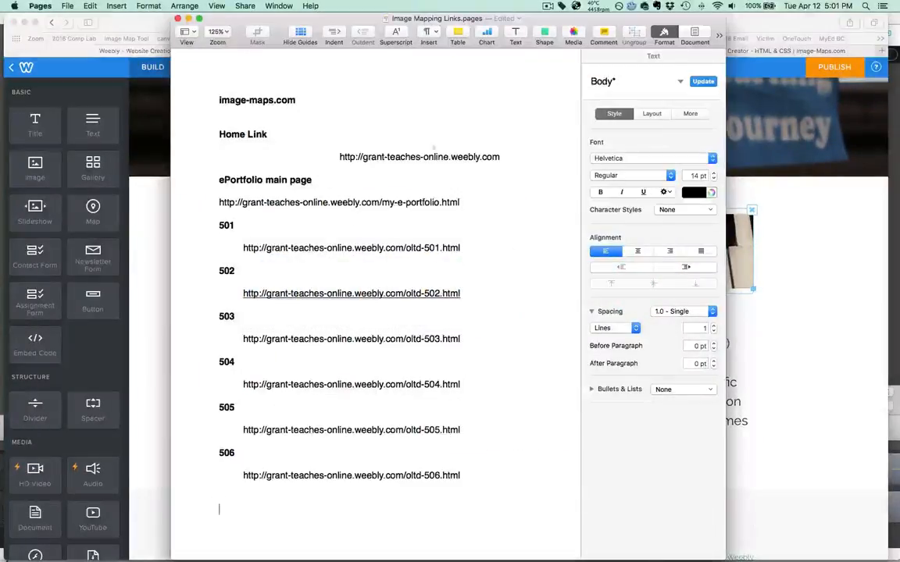
{"action": "left_click_drag", "start_coordinate": [243, 248], "coordinate": [464, 248]}
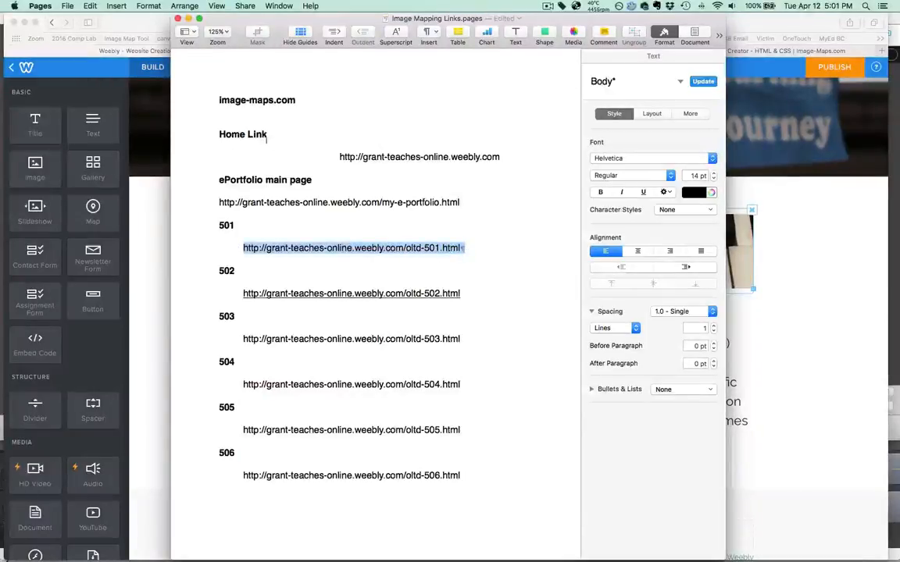
{"action": "left_click_drag", "start_coordinate": [339, 157], "coordinate": [544, 161]}
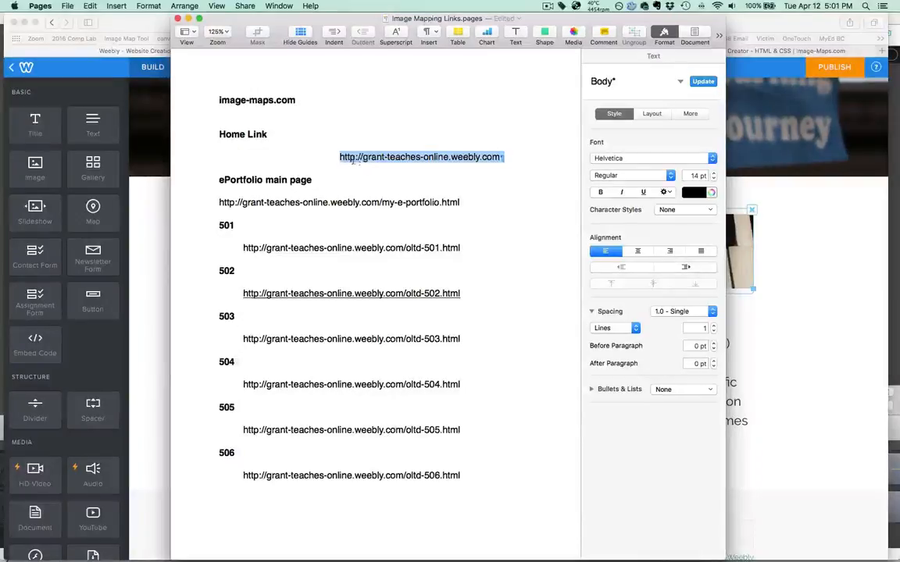
{"action": "left_click_drag", "start_coordinate": [215, 203], "coordinate": [499, 208]}
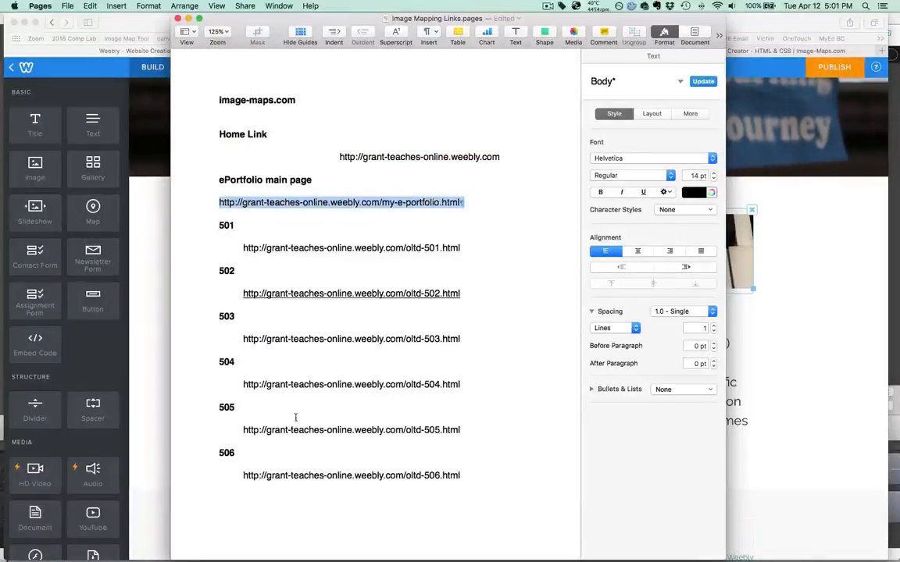
{"action": "scroll", "coordinate": [295, 416], "scroll_direction": "down", "scroll_amount": 5}
{"action": "scroll", "coordinate": [291, 415], "scroll_direction": "down", "scroll_amount": 3}
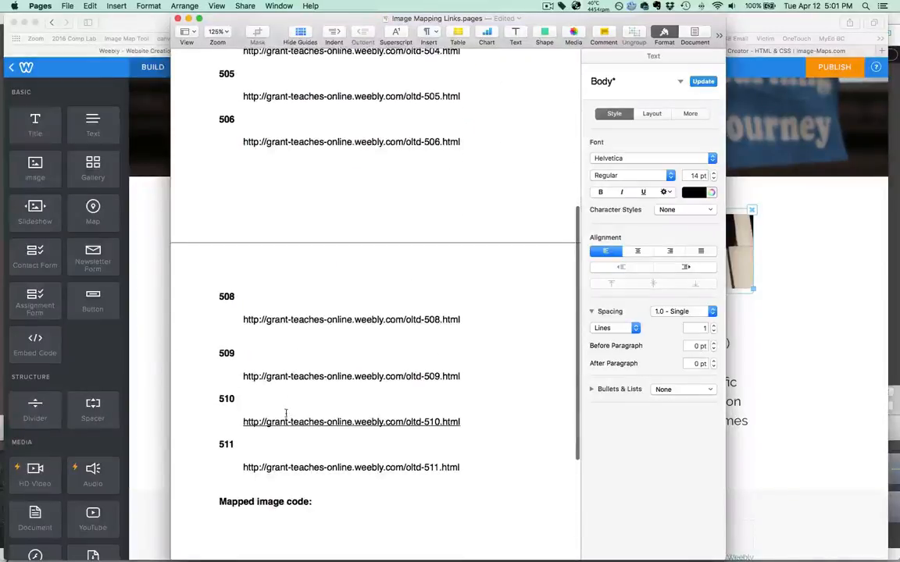
{"action": "scroll", "coordinate": [283, 462], "scroll_direction": "down", "scroll_amount": 3}
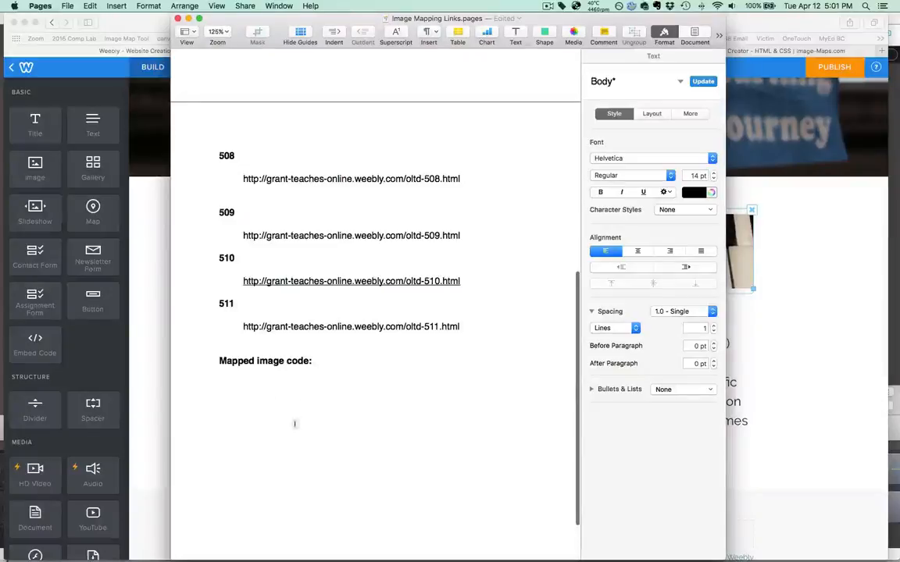
{"action": "scroll", "coordinate": [326, 404], "scroll_direction": "up", "scroll_amount": 10}
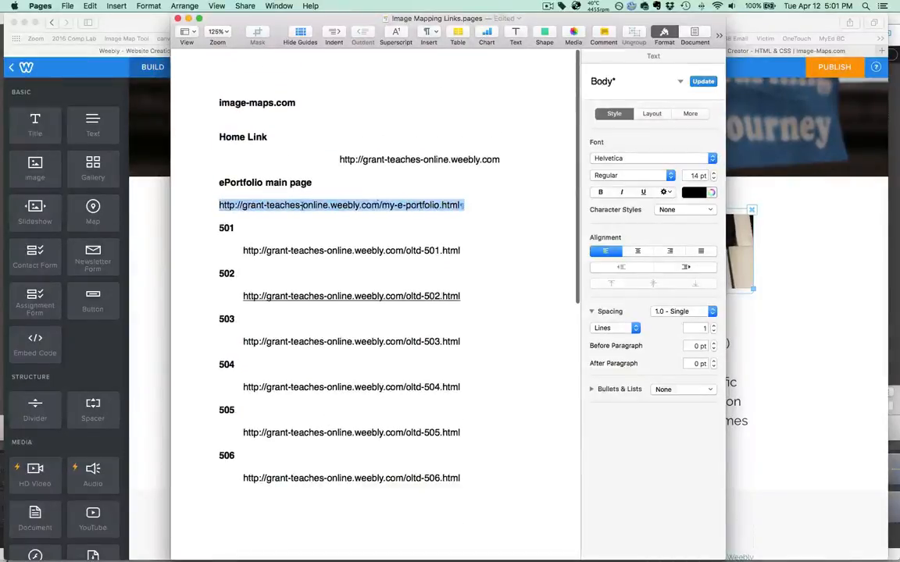
Switch back to Safari and check the full web address of the Weebly editor page
{"action": "key", "text": "super+Tab"}
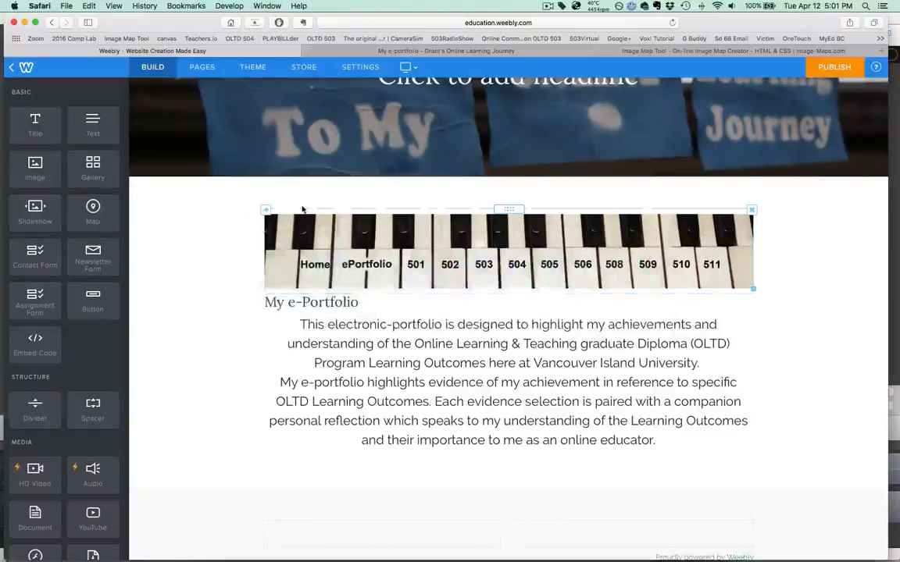
{"action": "scroll", "coordinate": [301, 207], "scroll_direction": "up", "scroll_amount": 10}
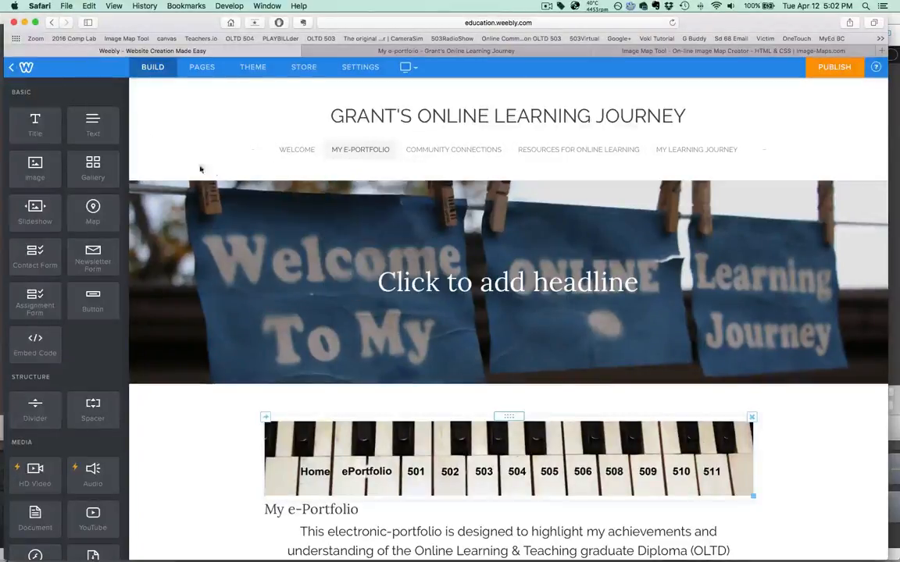
{"action": "left_click", "coordinate": [471, 24]}
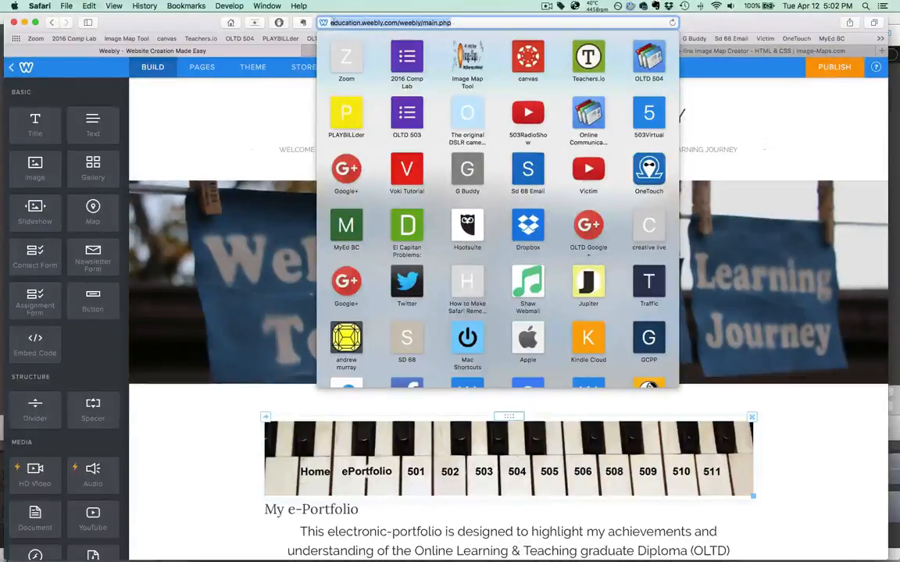
{"action": "left_click", "coordinate": [268, 100]}
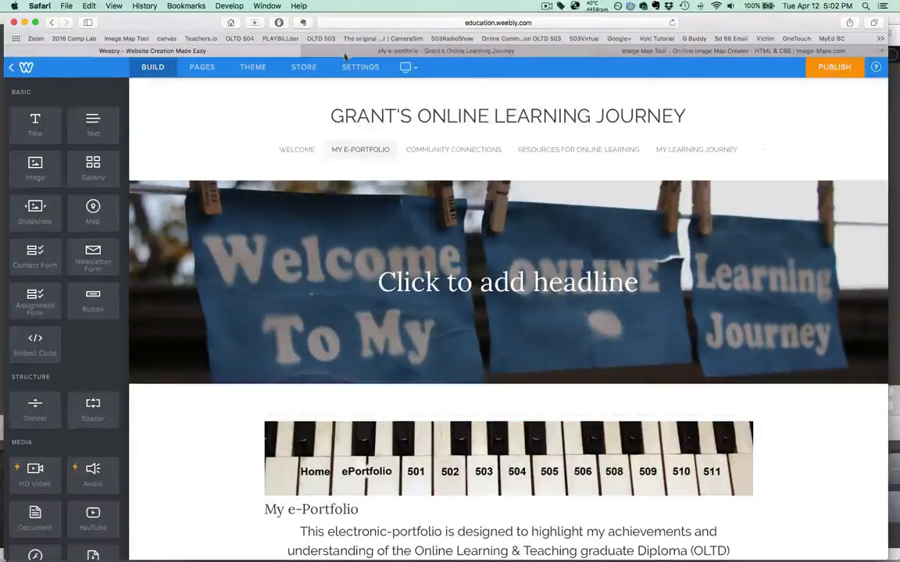
Examine the full web addresses of the My E-Portfolio and OLTD 501 pages on the published site
{"action": "left_click", "coordinate": [348, 51]}
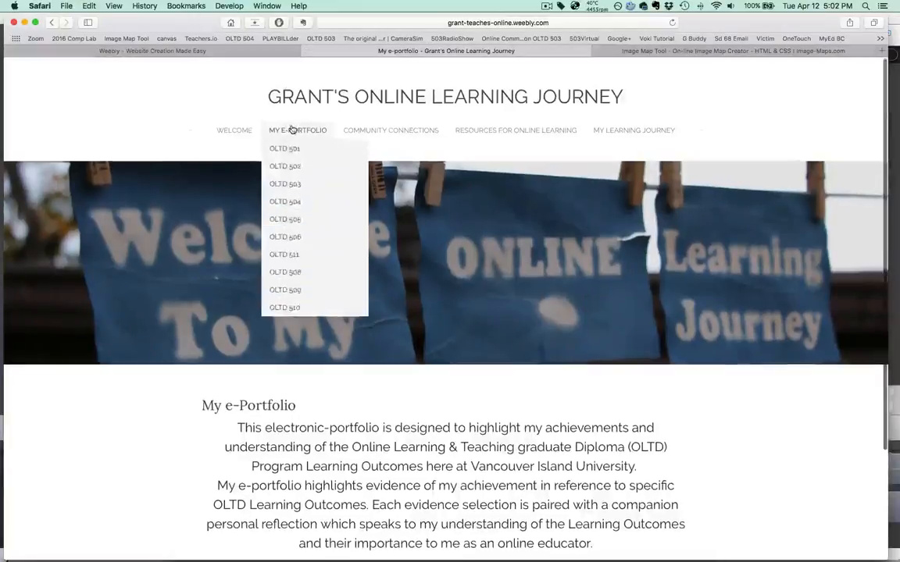
{"action": "left_click", "coordinate": [292, 130]}
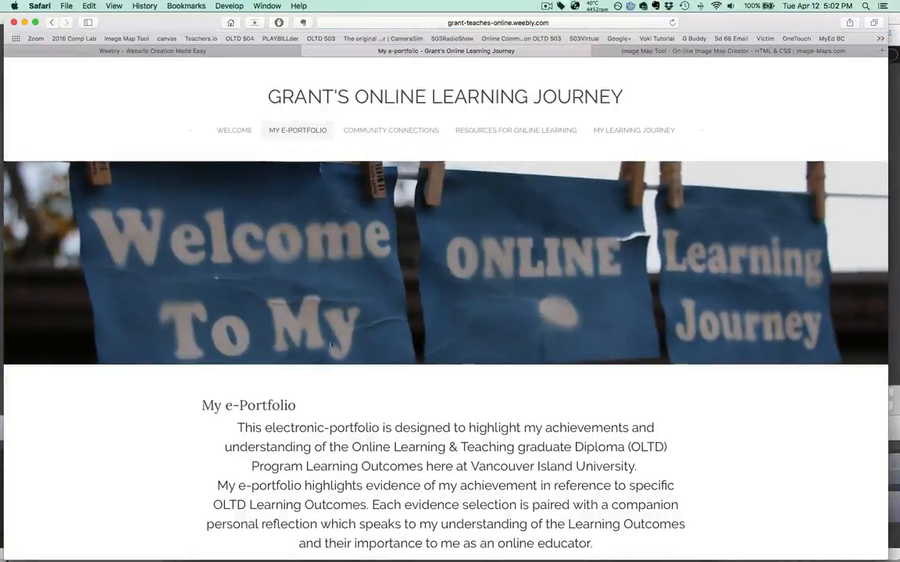
{"action": "left_click", "coordinate": [461, 23]}
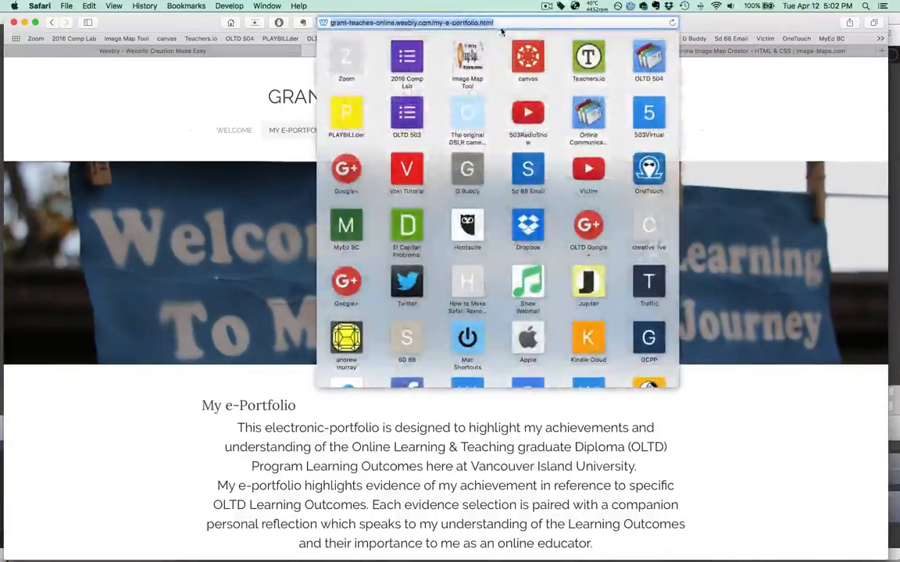
{"action": "left_click", "coordinate": [197, 94]}
{"action": "left_click", "coordinate": [290, 149]}
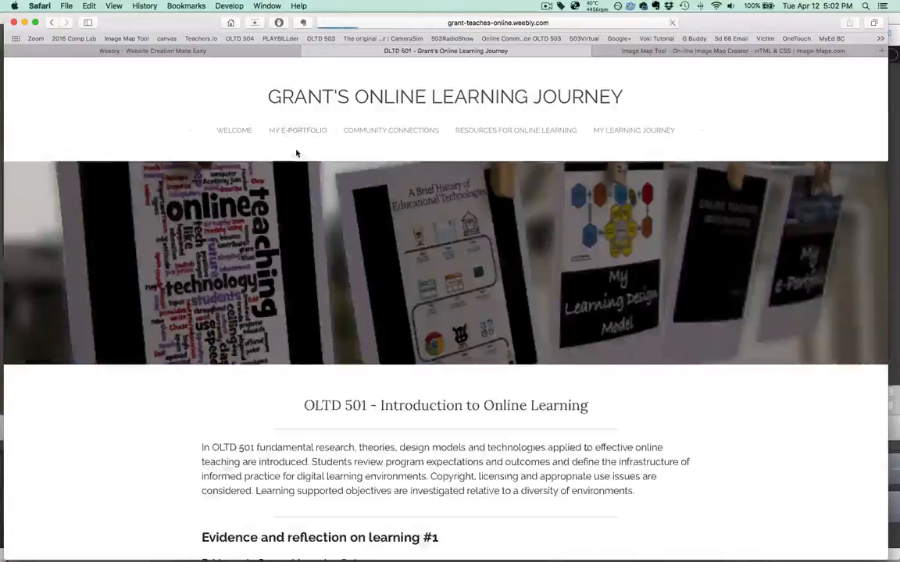
{"action": "left_click", "coordinate": [484, 23]}
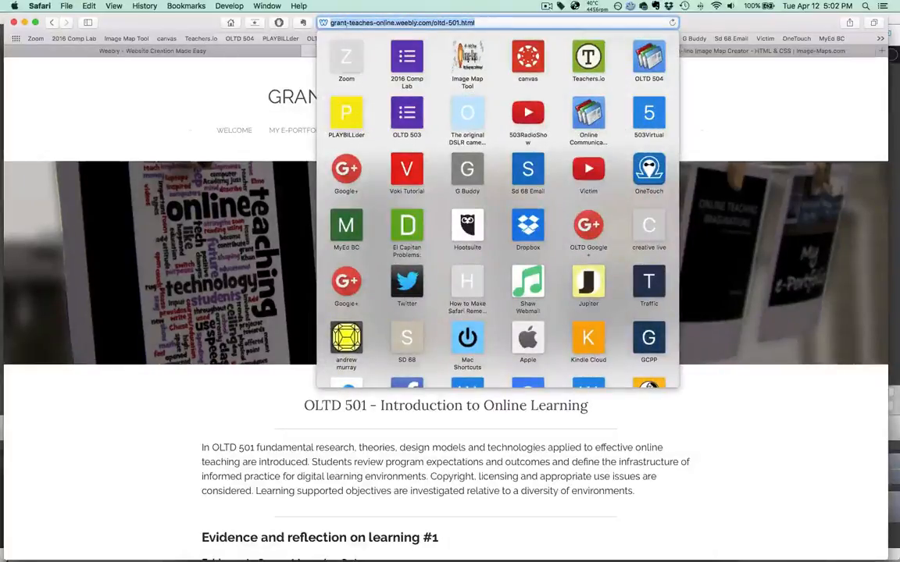
{"action": "left_click", "coordinate": [235, 68]}
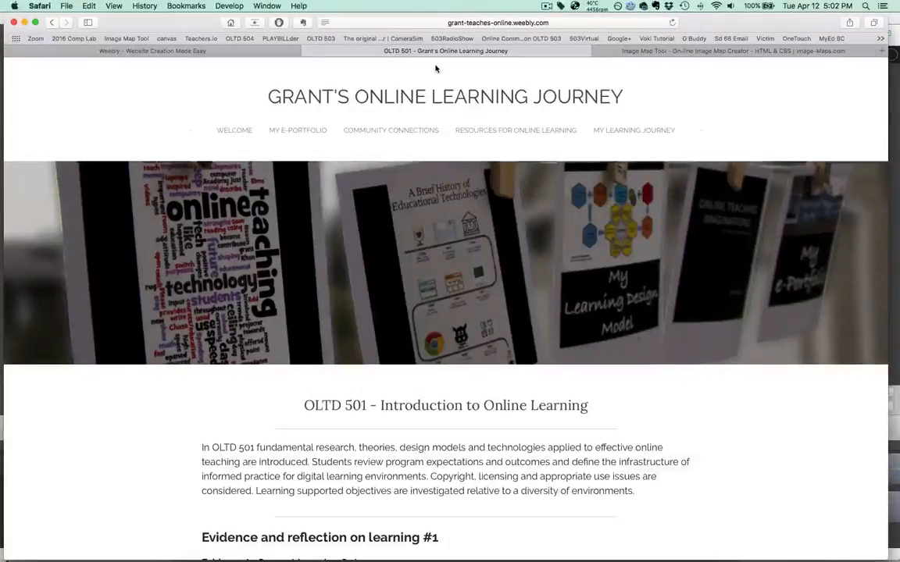
{"action": "key", "text": "super+Tab"}
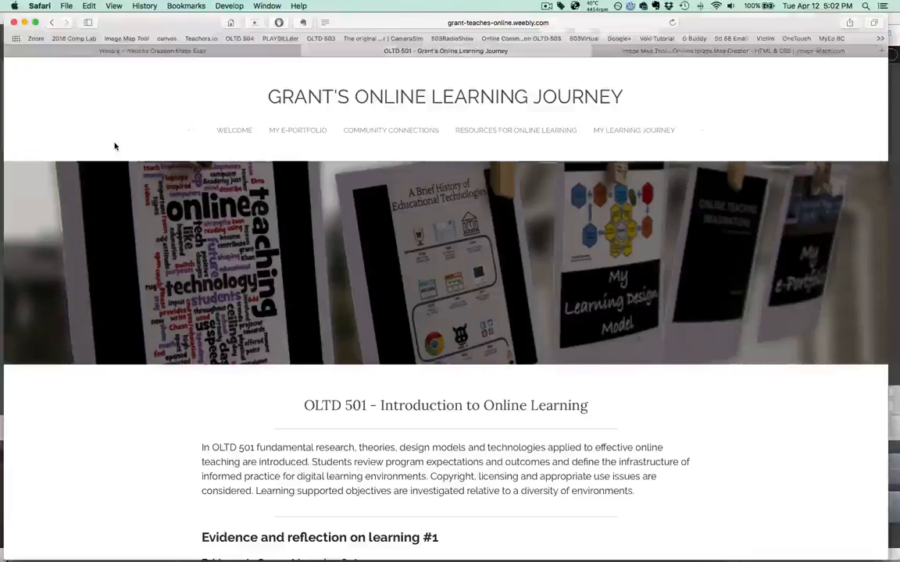
{"action": "left_click", "coordinate": [111, 142]}
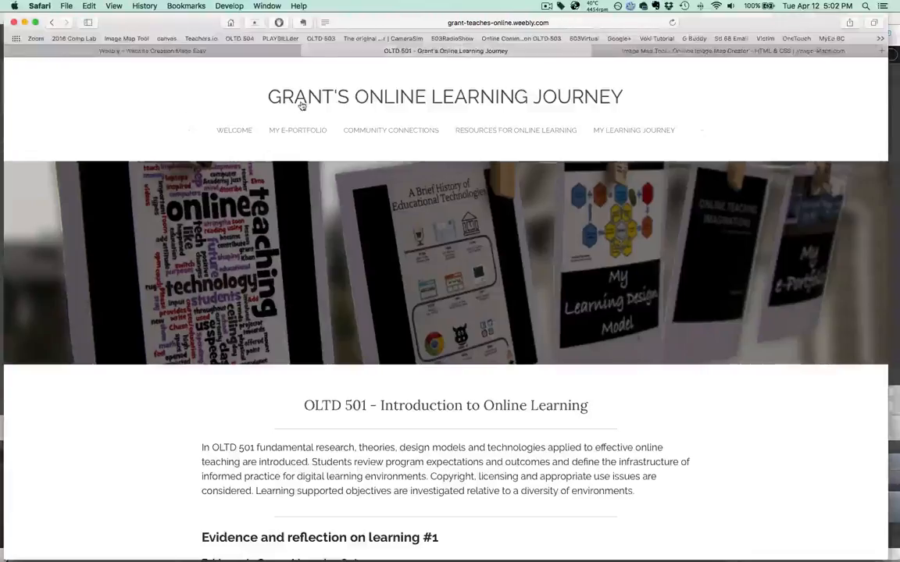
Copy the image address of the piano keyboard picture on the My E-Portfolio page in the Weebly editor
{"action": "left_click", "coordinate": [193, 52]}
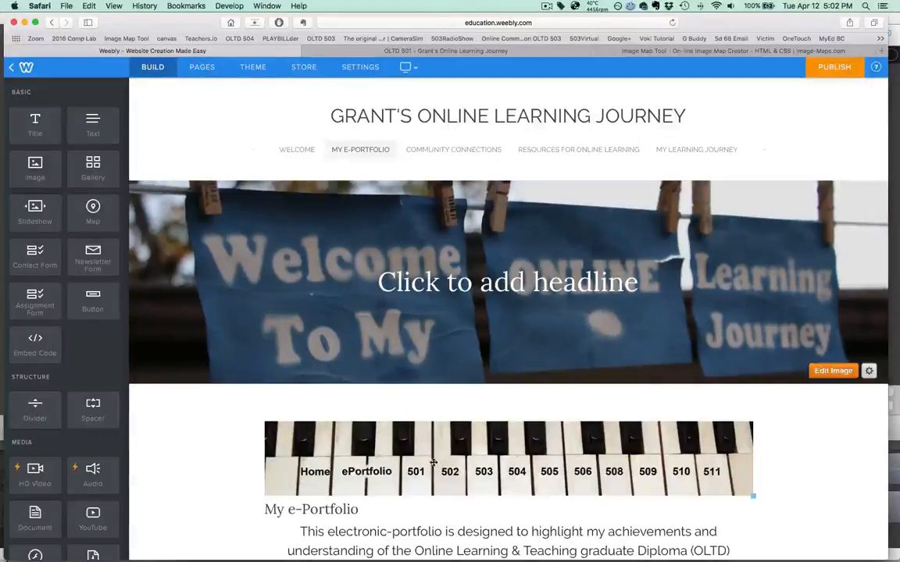
{"action": "scroll", "coordinate": [539, 488], "scroll_direction": "down", "scroll_amount": 3}
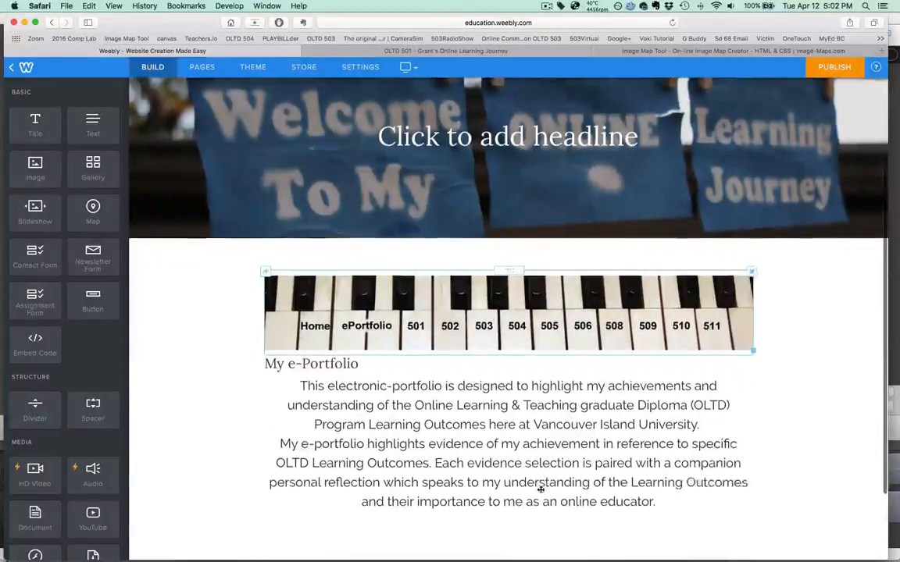
{"action": "right_click", "coordinate": [481, 316]}
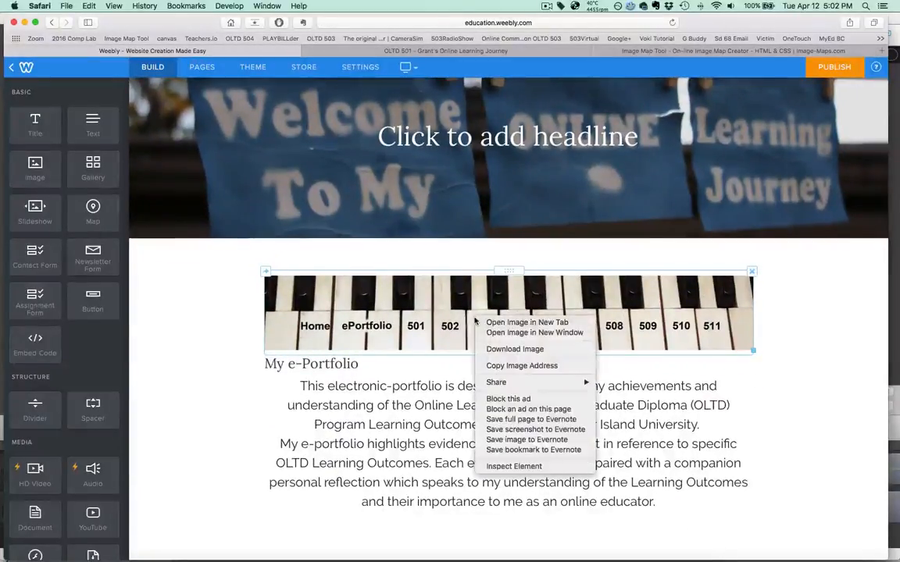
{"action": "left_click", "coordinate": [492, 366]}
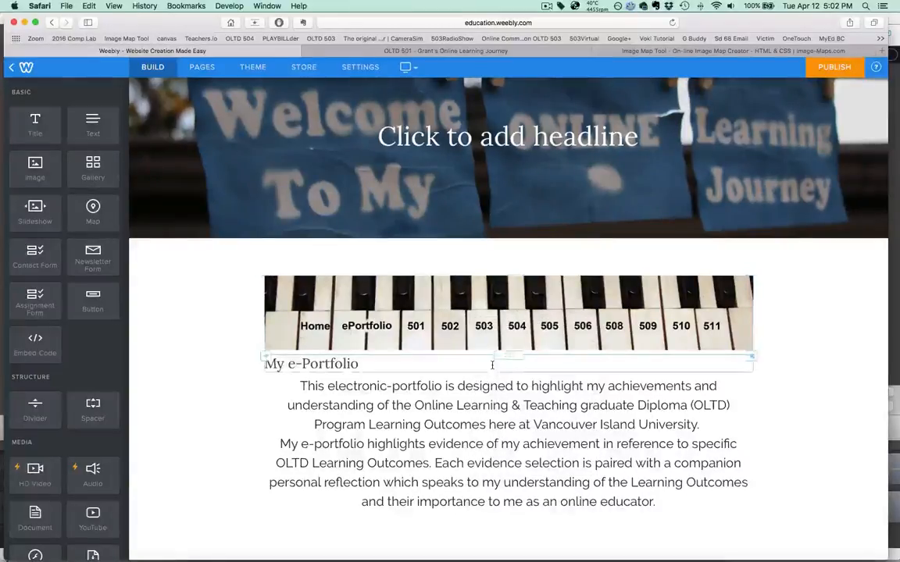
{"action": "right_click", "coordinate": [474, 316]}
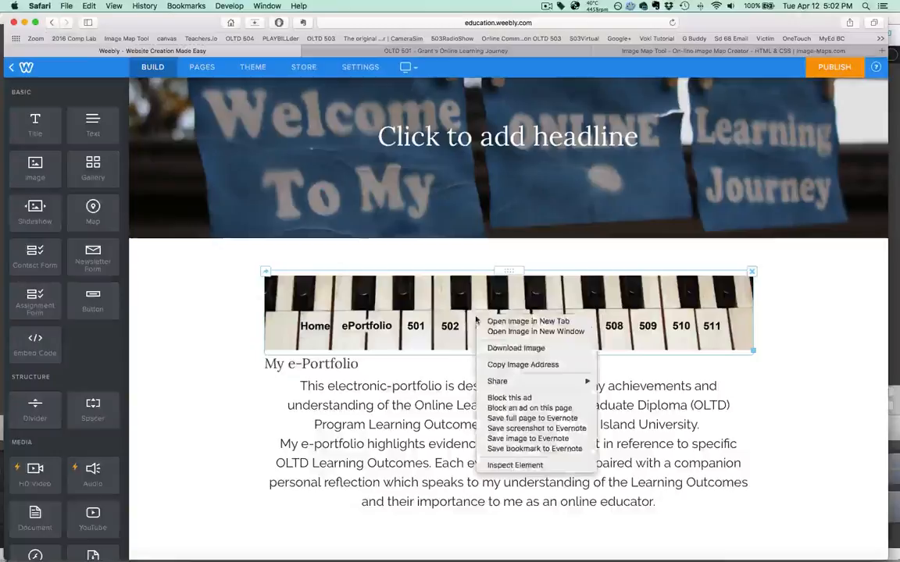
{"action": "left_click", "coordinate": [522, 366]}
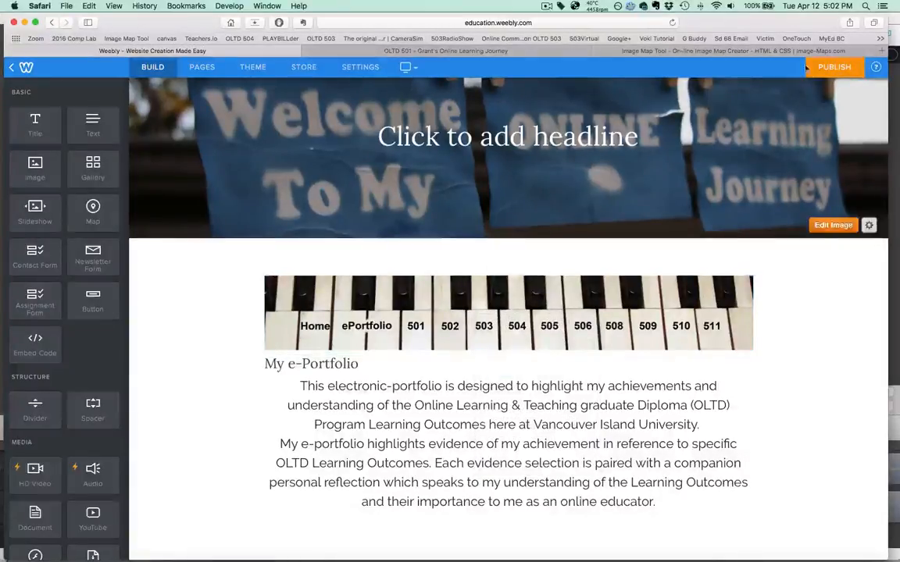
Load the piano keyboard image into image-maps.com from its copied address and continue to the image mapping page
{"action": "left_click", "coordinate": [700, 52]}
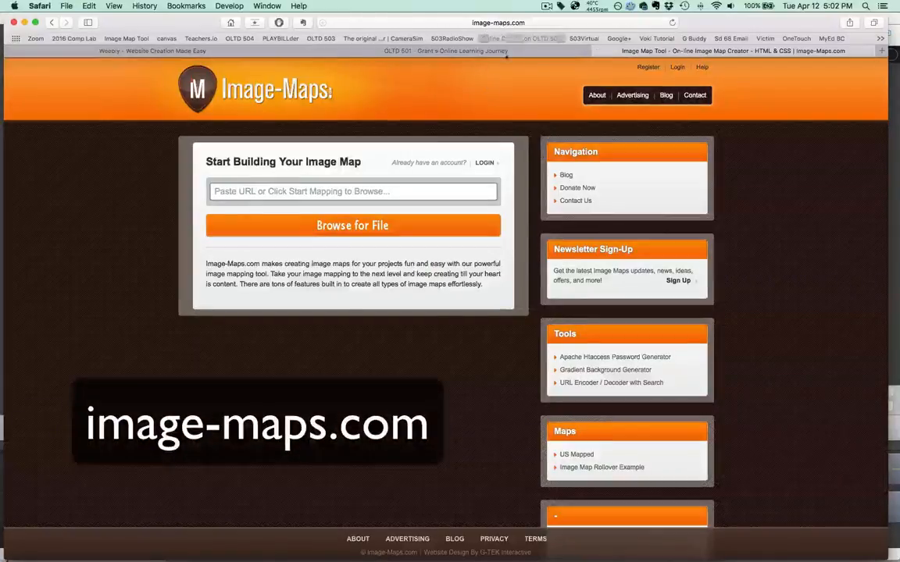
{"action": "left_click", "coordinate": [255, 191]}
{"action": "scroll", "coordinate": [254, 191], "scroll_direction": "down", "scroll_amount": 1}
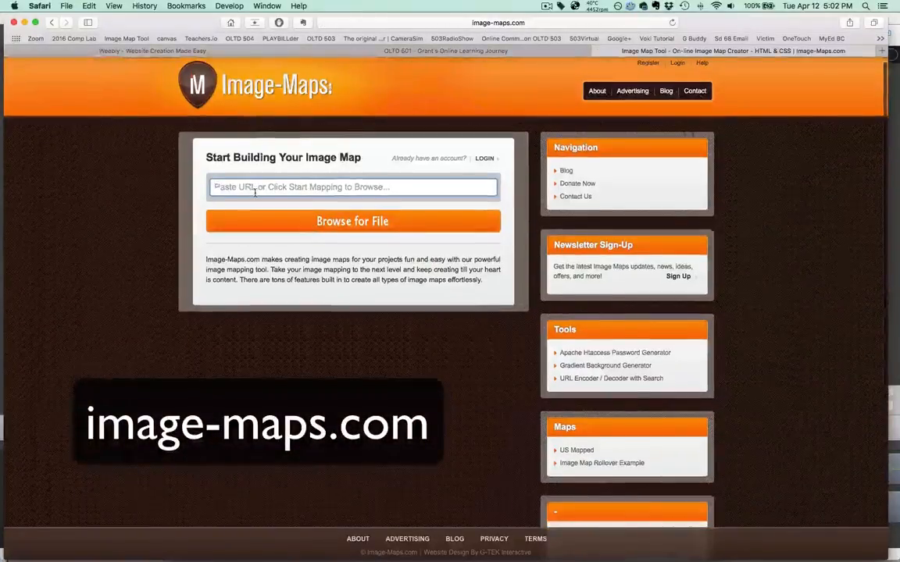
{"action": "key", "text": "super+v"}
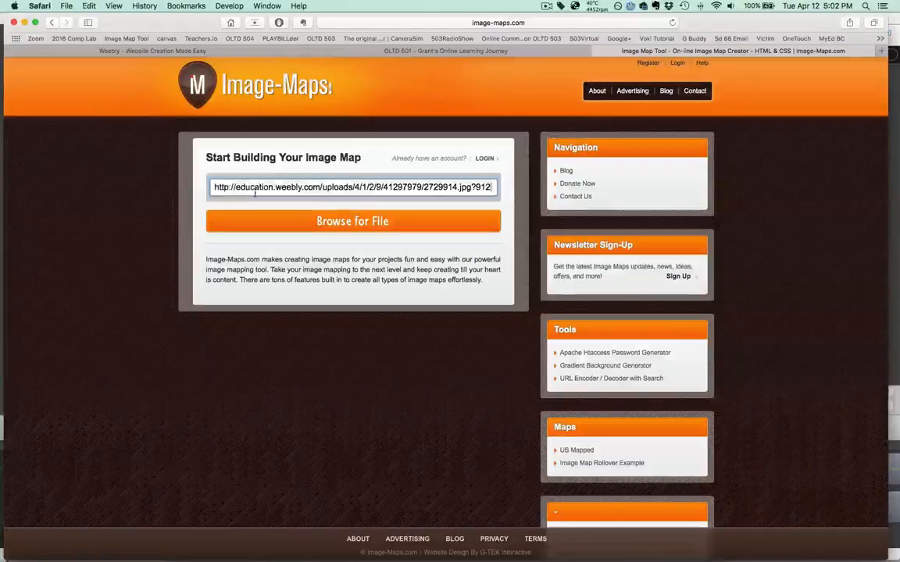
{"action": "left_click", "coordinate": [353, 221]}
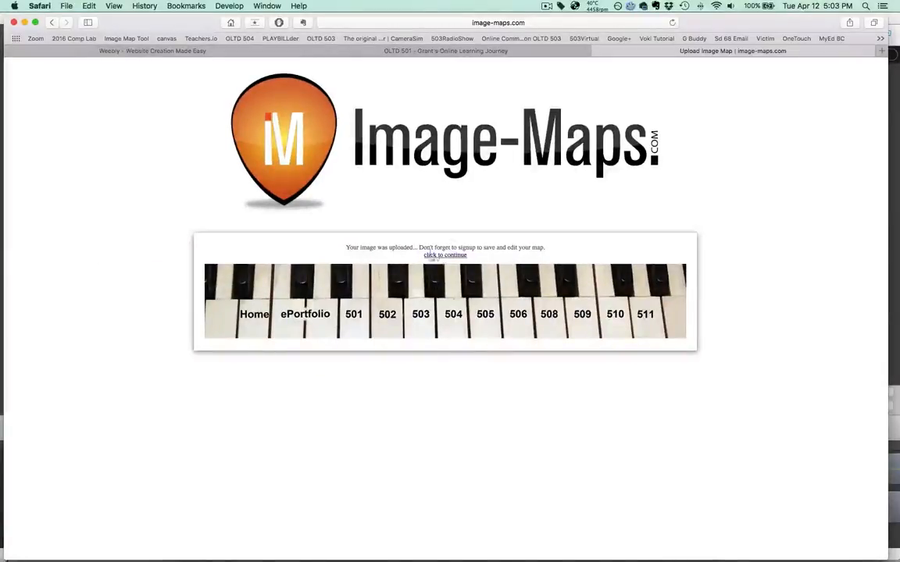
{"action": "left_click", "coordinate": [443, 256]}
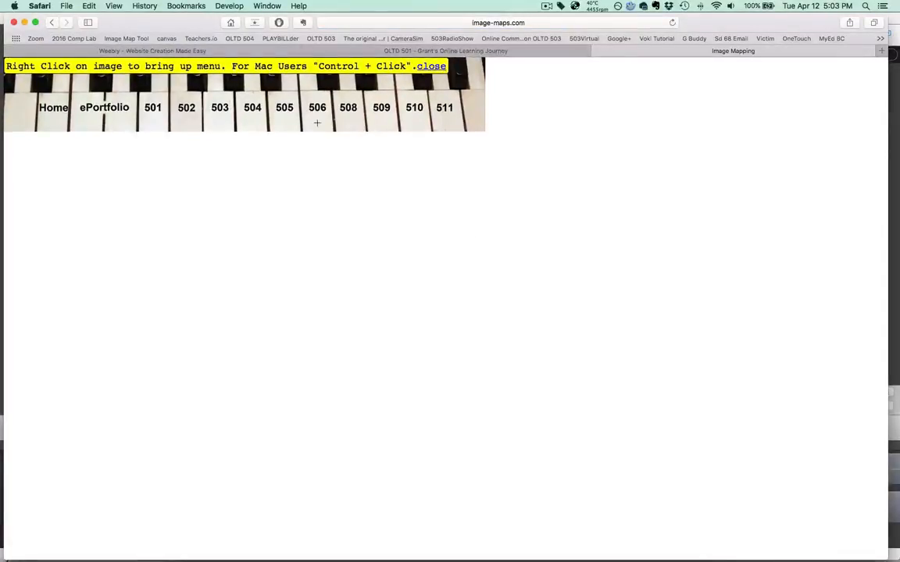
Create a rectangular map area covering the Home key on the piano keyboard image
{"action": "right_click", "coordinate": [183, 124]}
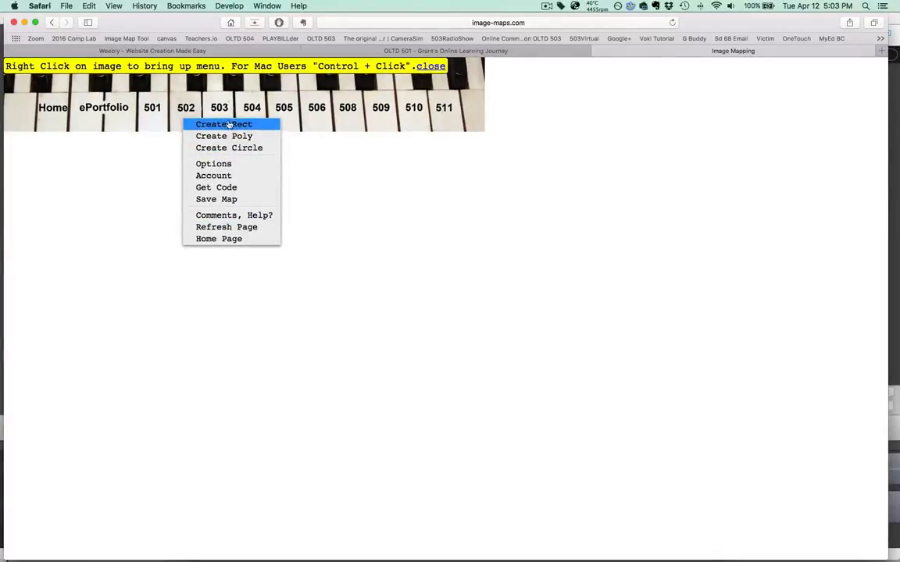
{"action": "left_click", "coordinate": [225, 124]}
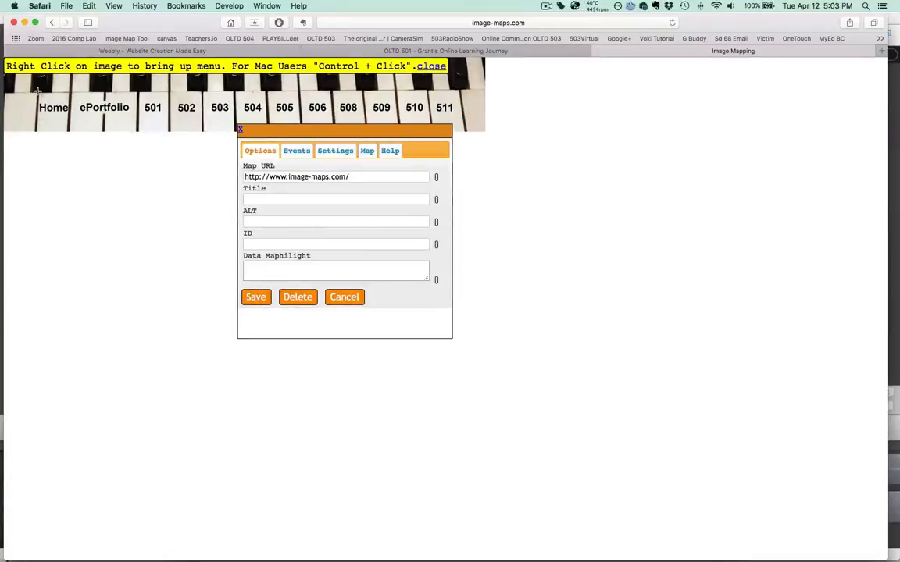
{"action": "left_click_drag", "start_coordinate": [36, 92], "coordinate": [67, 137]}
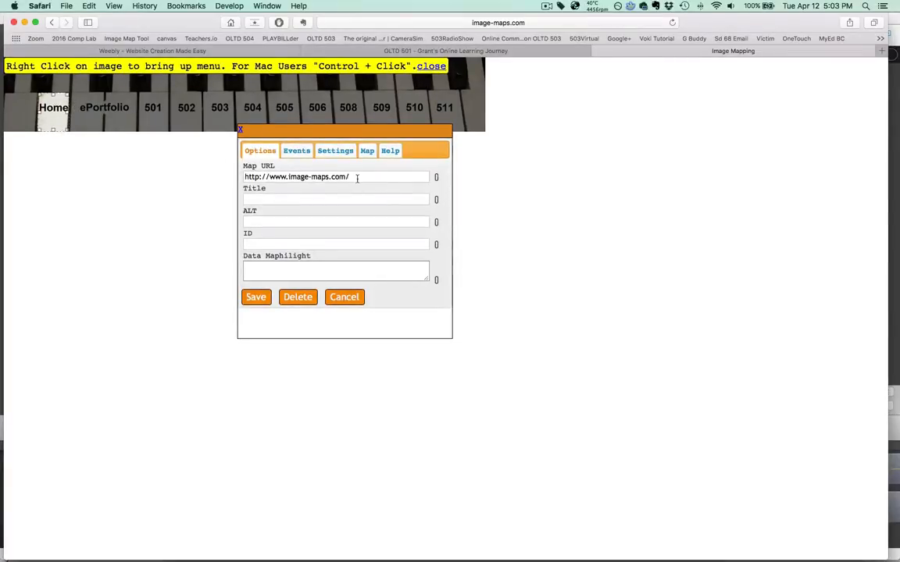
Replace the Home area's map URL with the Home Link address copied from the Image Mapping Links document in Pages
{"action": "left_click_drag", "start_coordinate": [355, 178], "coordinate": [227, 173]}
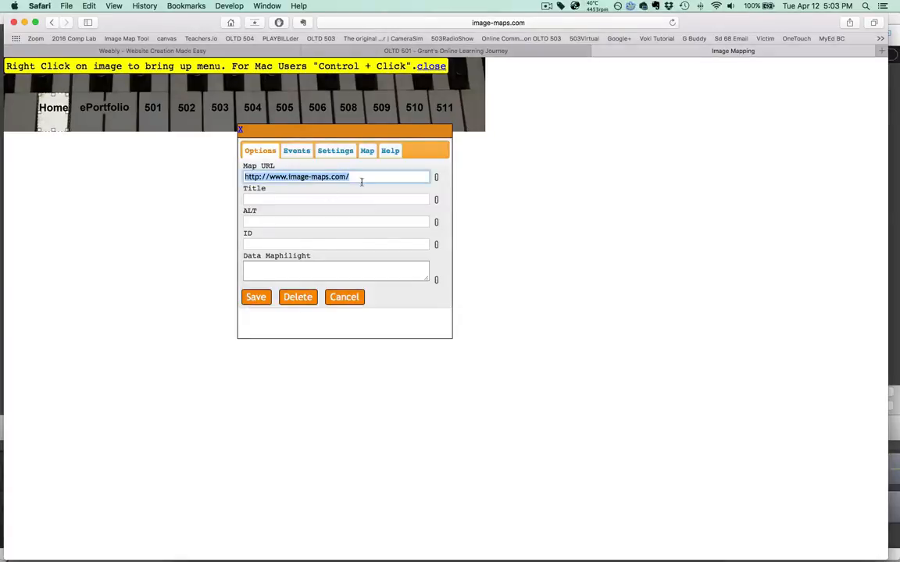
{"action": "key", "text": "super+Tab"}
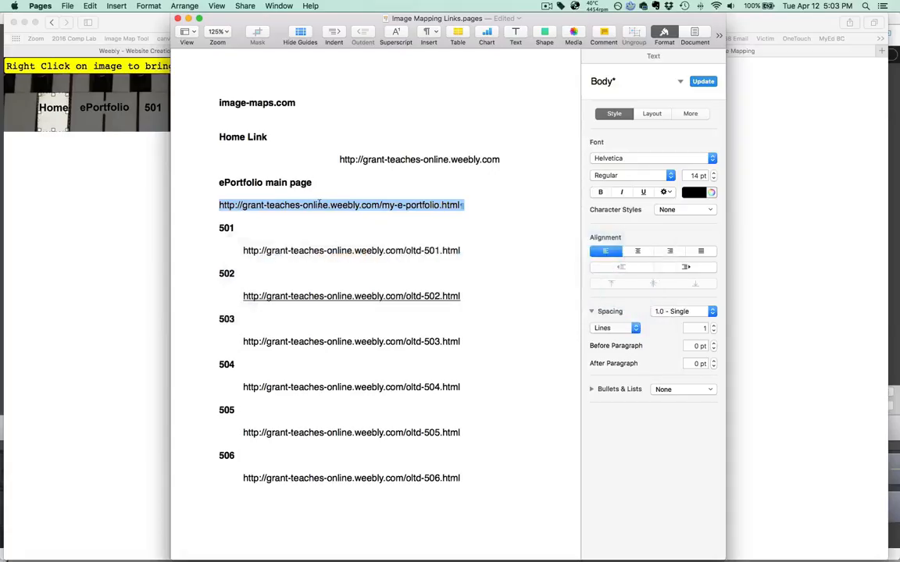
{"action": "left_click_drag", "start_coordinate": [340, 159], "coordinate": [483, 167]}
{"action": "key", "text": "super+c"}
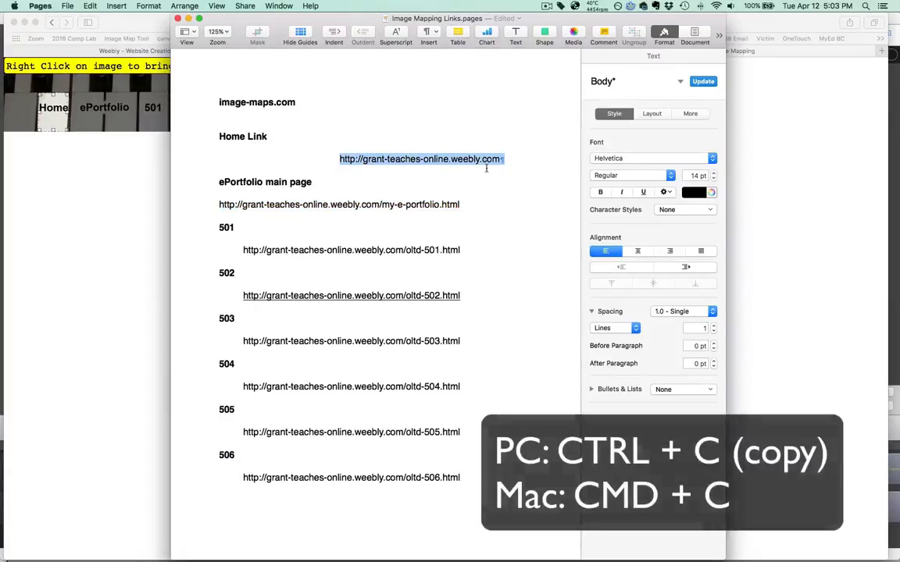
{"action": "key", "text": "super+Tab"}
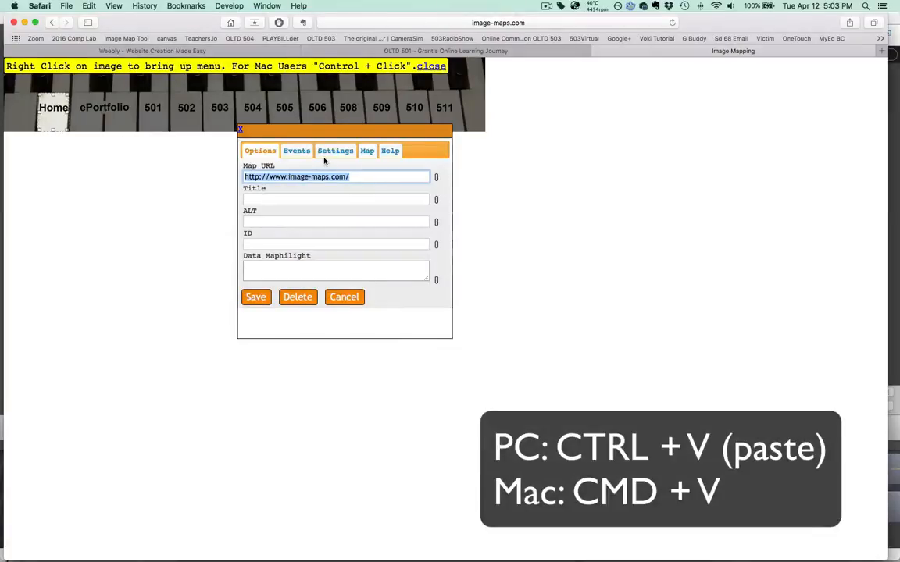
{"action": "key", "text": "super+v"}
Give the Home area the title "Home" and the ALT text "Return to Home", and save the area
{"action": "left_click", "coordinate": [259, 198]}
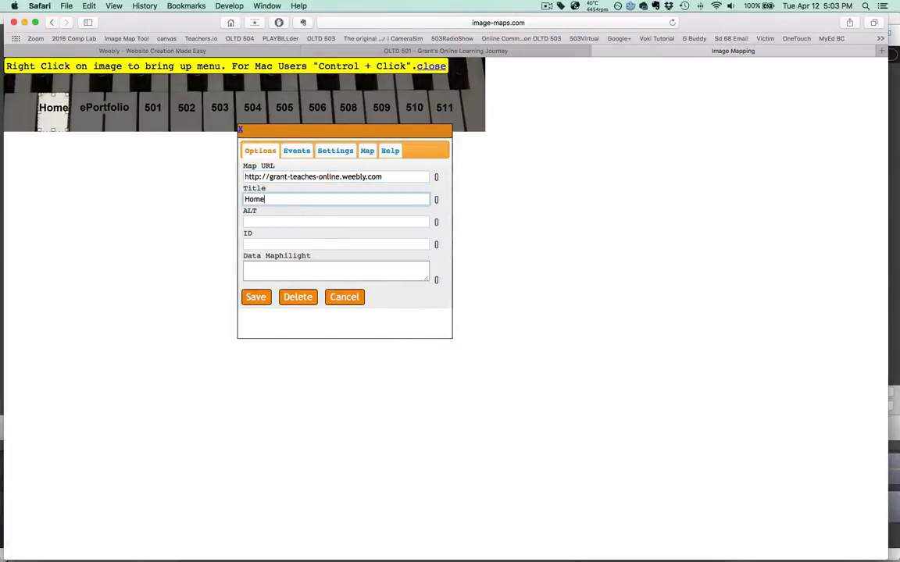
{"action": "left_click", "coordinate": [253, 220]}
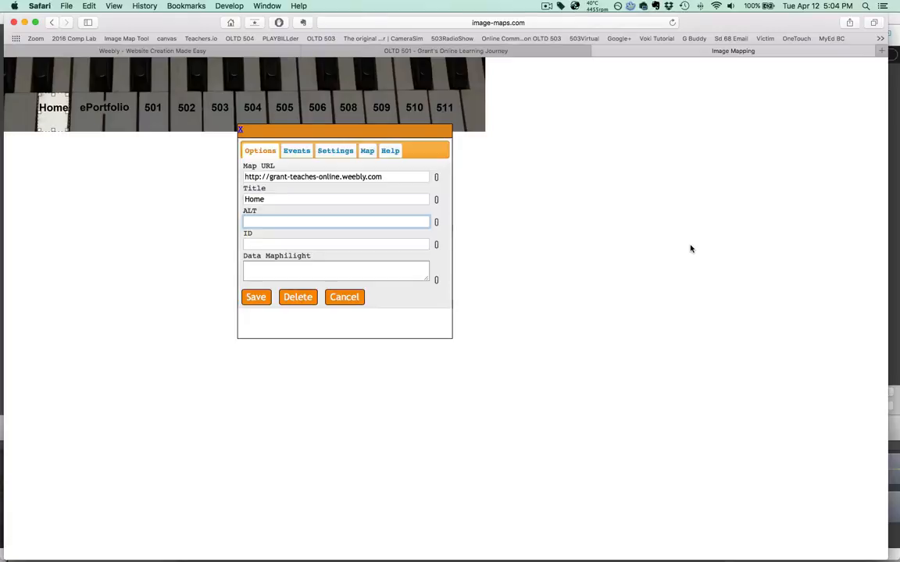
{"action": "type", "text": "turn to Home"}
{"action": "left_click", "coordinate": [255, 297]}
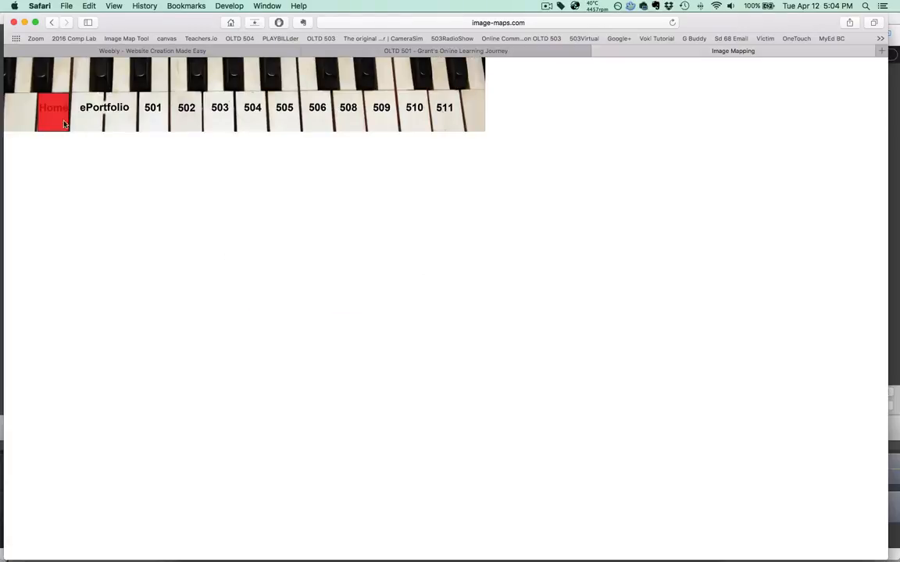
Create a rectangular map area covering the double-width ePortfolio key
{"action": "right_click", "coordinate": [178, 118]}
{"action": "left_click", "coordinate": [196, 125]}
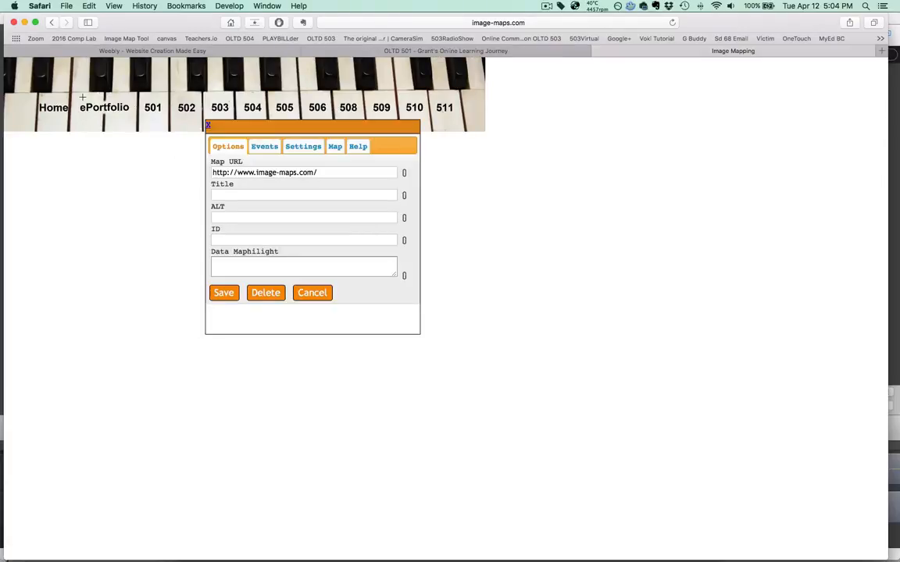
{"action": "left_click_drag", "start_coordinate": [72, 93], "coordinate": [122, 132]}
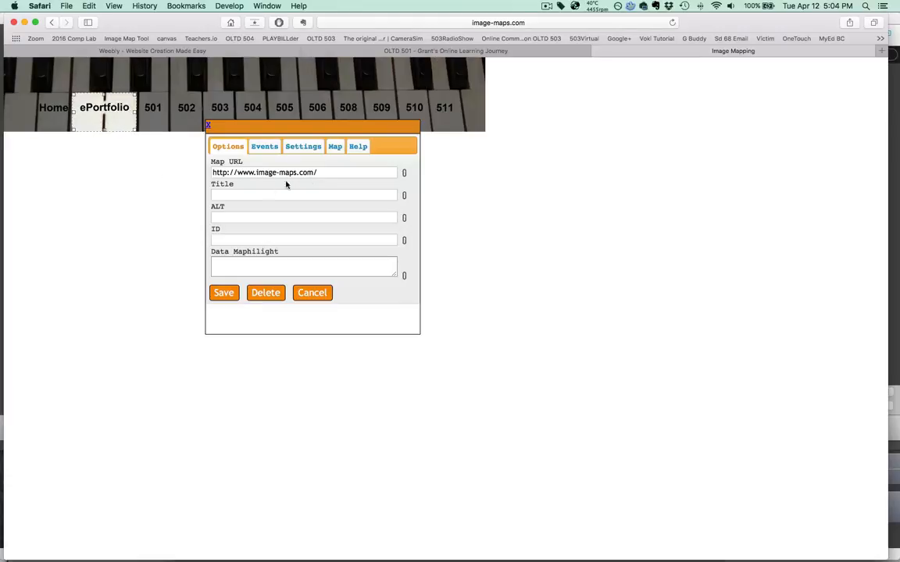
Replace the ePortfolio area's map URL with the ePortfolio main page address copied from the Pages links document
{"action": "left_click_drag", "start_coordinate": [322, 173], "coordinate": [185, 171]}
{"action": "key", "text": "super+Tab"}
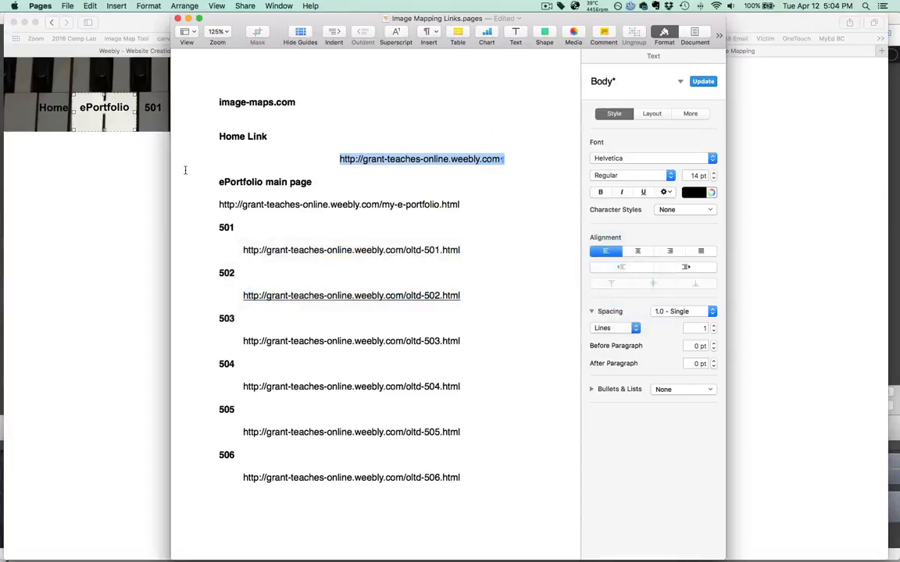
{"action": "left_click_drag", "start_coordinate": [217, 204], "coordinate": [455, 212]}
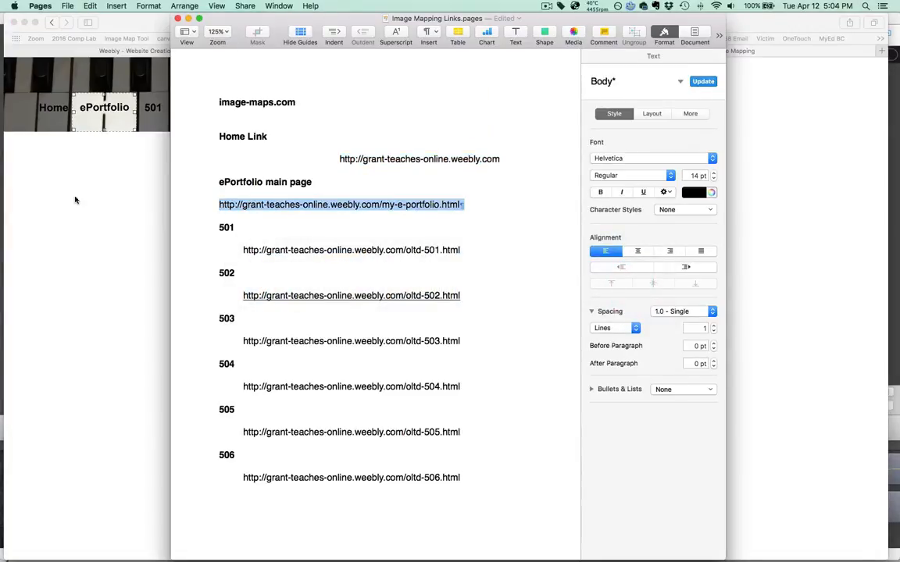
{"action": "key", "text": "super+Tab"}
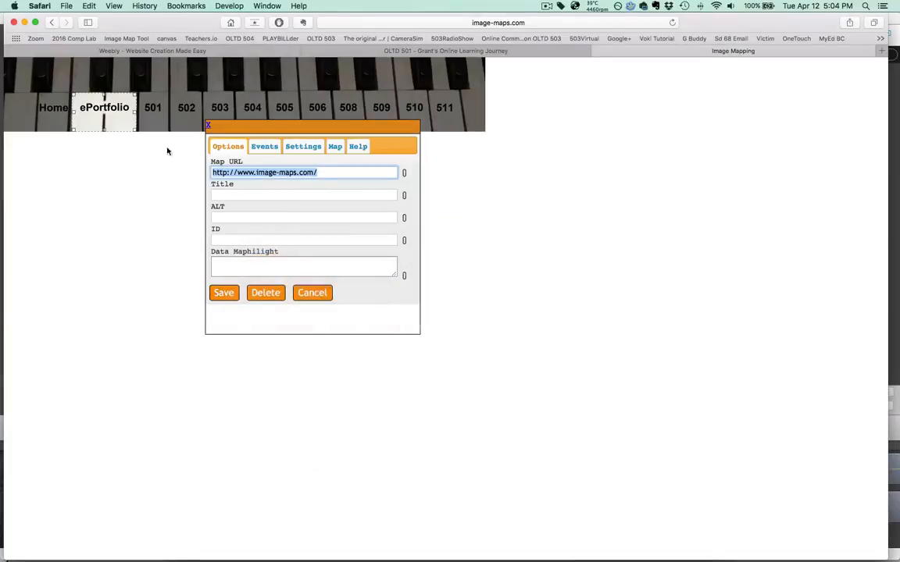
{"action": "key", "text": "super+v"}
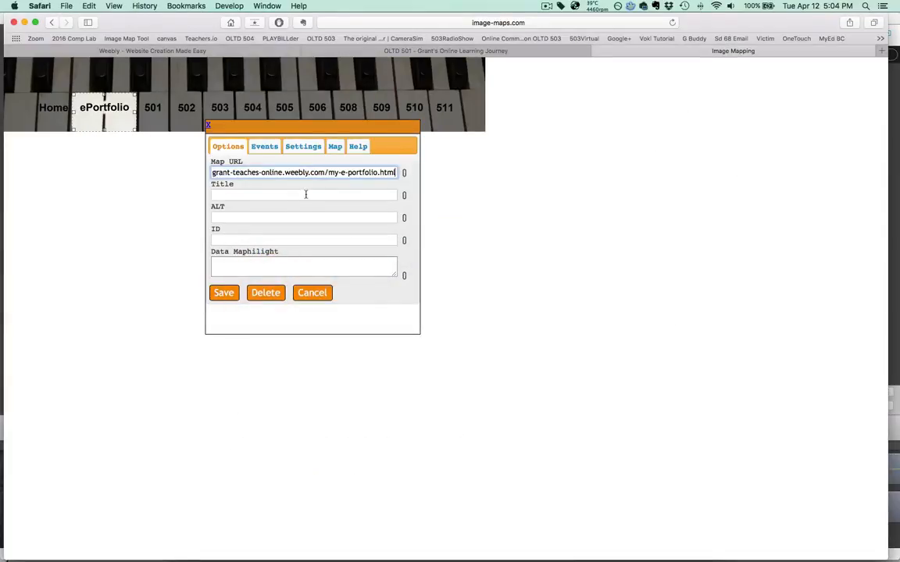
Set the ePortfolio area's title and ALT text to "ePortfolio Main Page" and save the area
{"action": "left_click", "coordinate": [238, 196]}
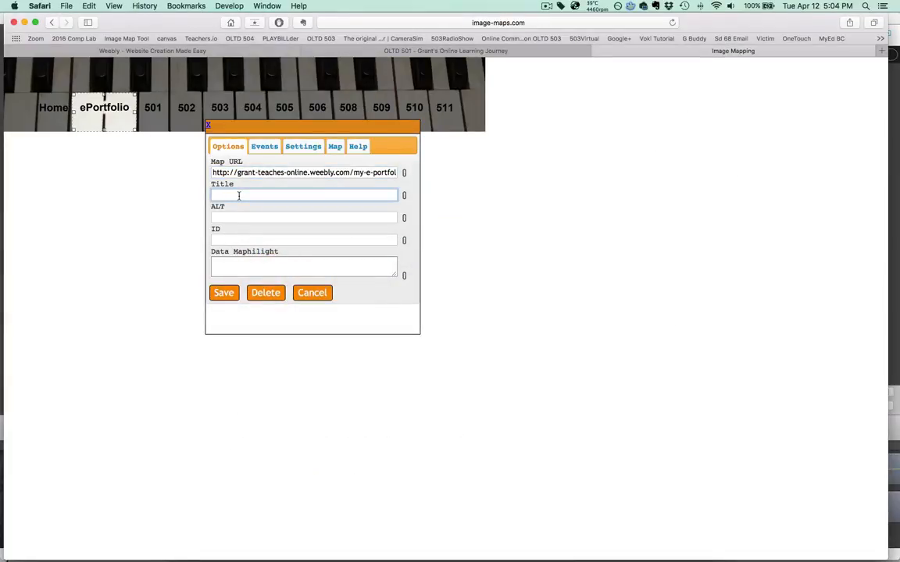
{"action": "type", "text": "epor"}
{"action": "double_click", "coordinate": [275, 195]}
{"action": "left_click", "coordinate": [288, 196]}
{"action": "left_click_drag", "start_coordinate": [287, 196], "coordinate": [205, 194]}
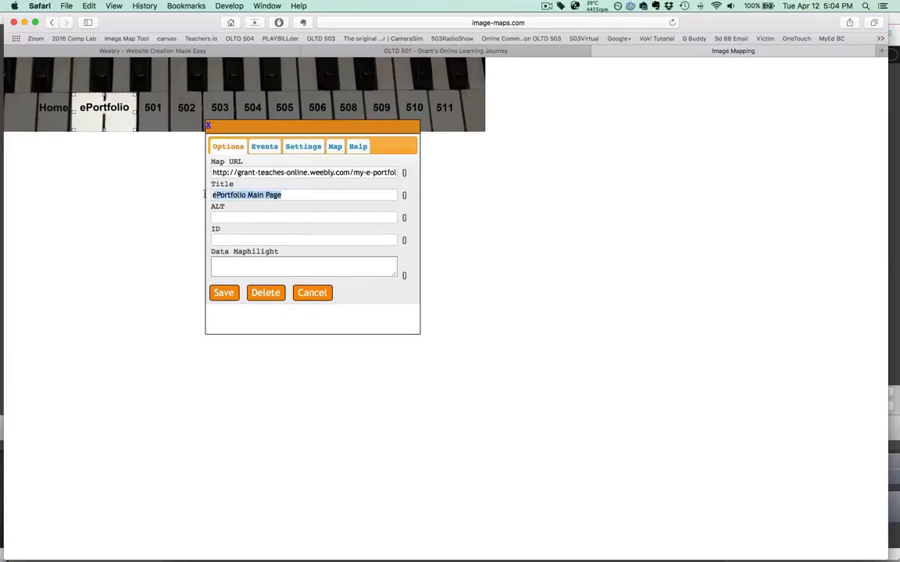
{"action": "key", "text": "super+c"}
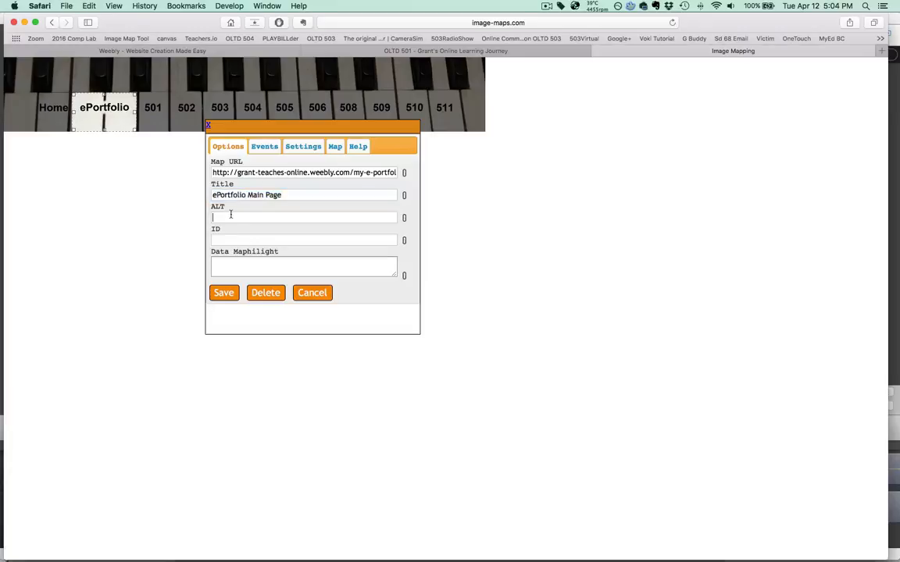
{"action": "left_click", "coordinate": [231, 217]}
{"action": "key", "text": "super+v"}
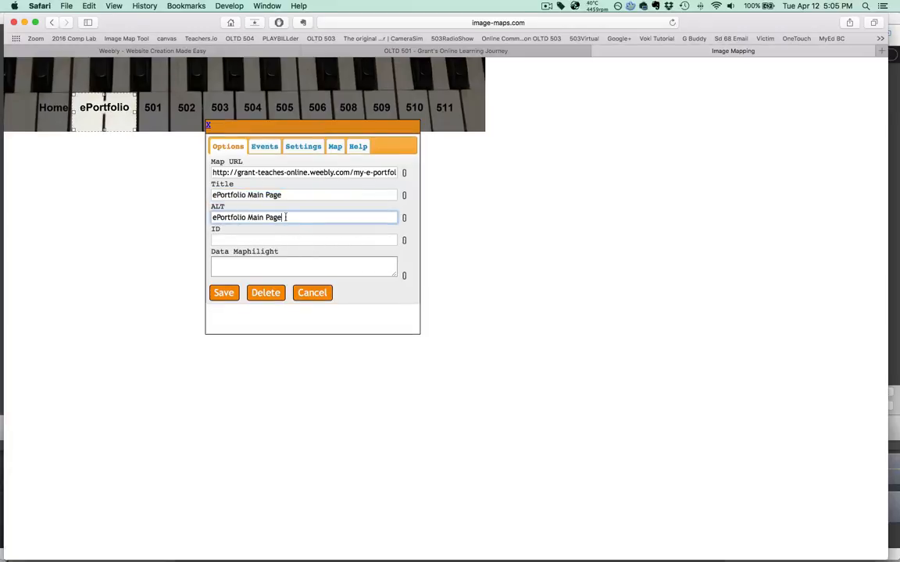
{"action": "left_click", "coordinate": [222, 293]}
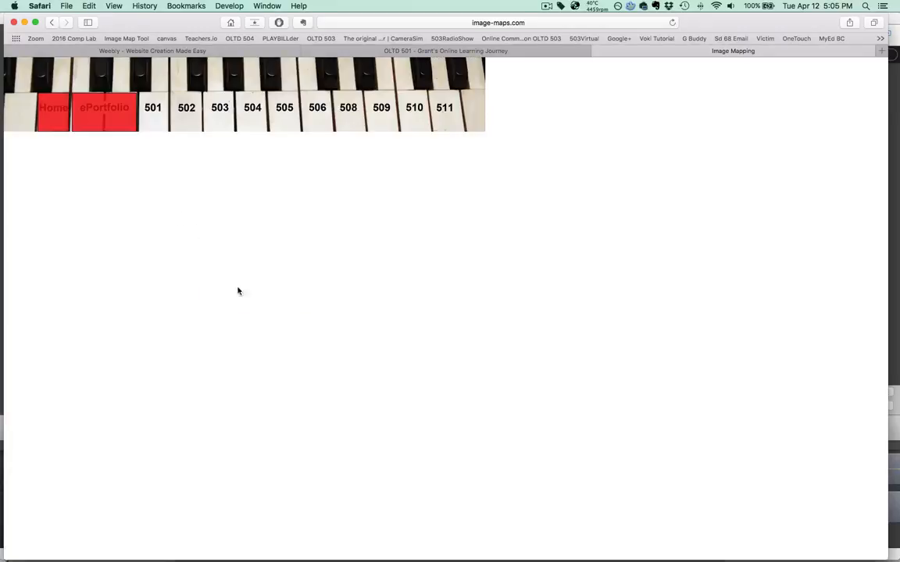
Create a rectangular map area covering the 501 key and select its default map URL
{"action": "right_click", "coordinate": [181, 112]}
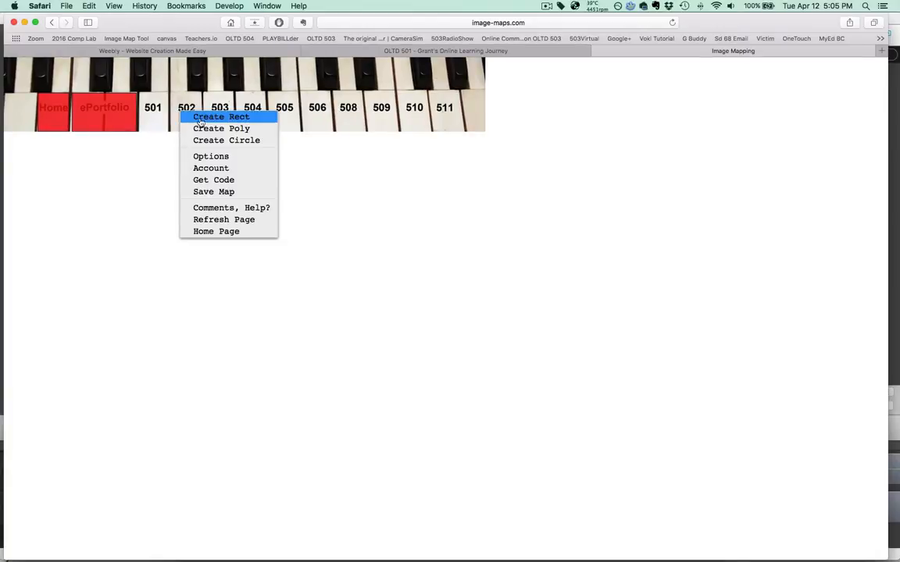
{"action": "left_click", "coordinate": [202, 118]}
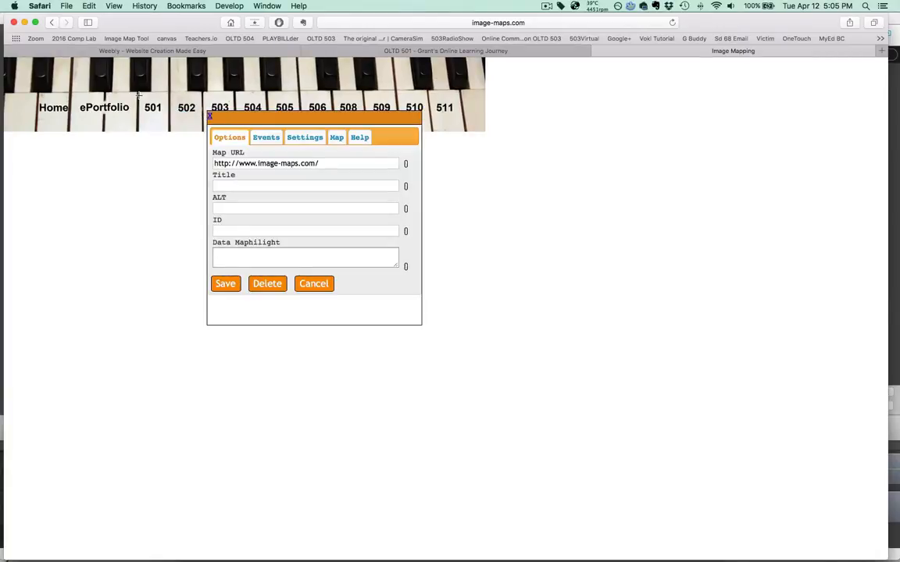
{"action": "left_click_drag", "start_coordinate": [139, 92], "coordinate": [152, 117]}
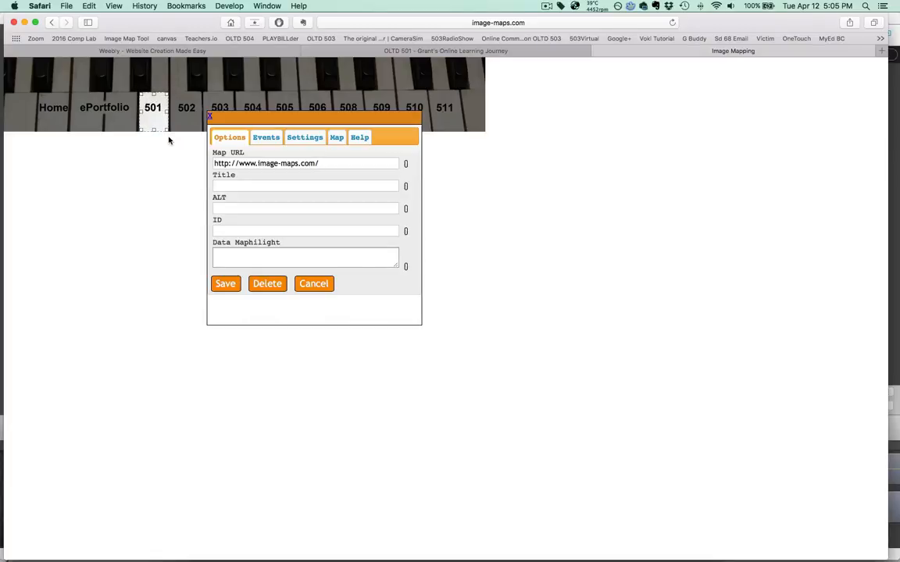
{"action": "triple_click", "coordinate": [321, 164]}
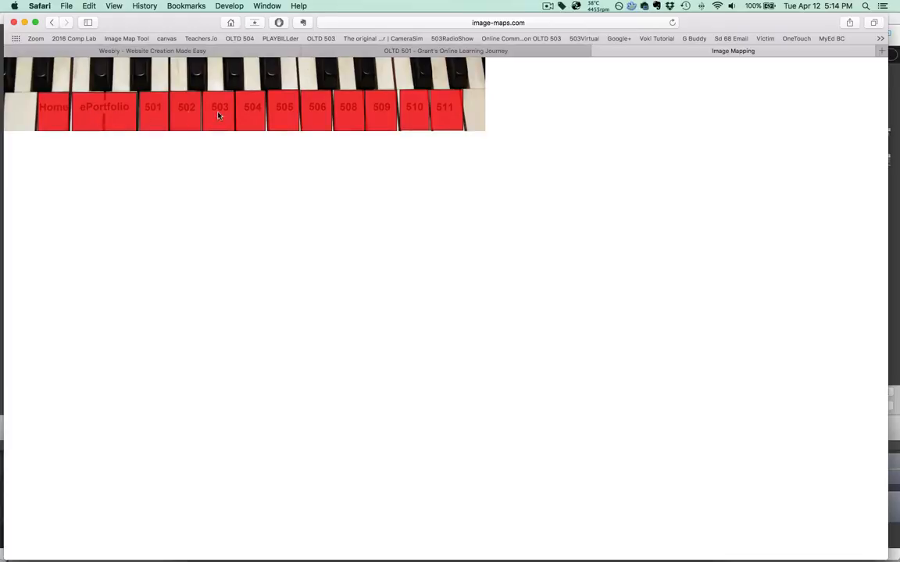
Check and save the 511 area's link settings, and display the finished image map's HTML code
{"action": "left_click", "coordinate": [452, 117]}
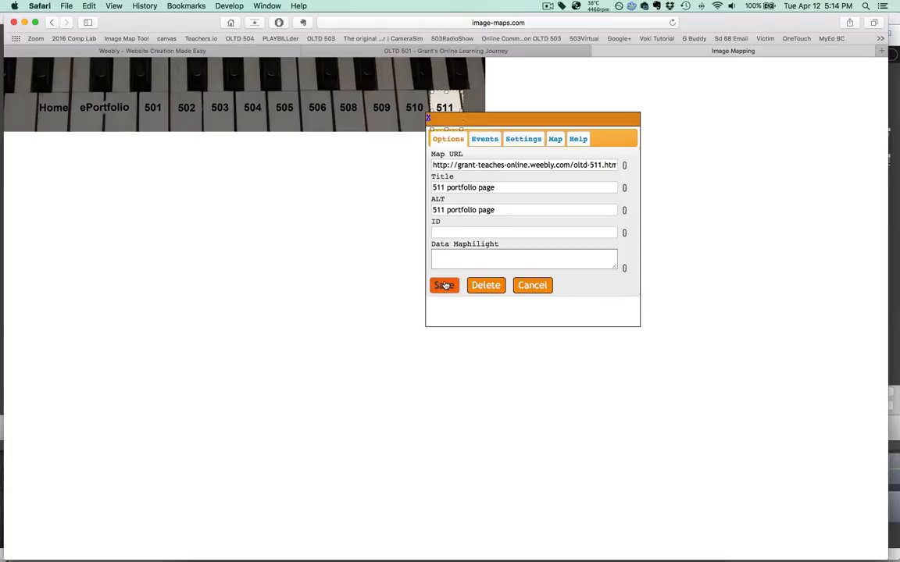
{"action": "left_click", "coordinate": [444, 285]}
{"action": "right_click", "coordinate": [474, 115]}
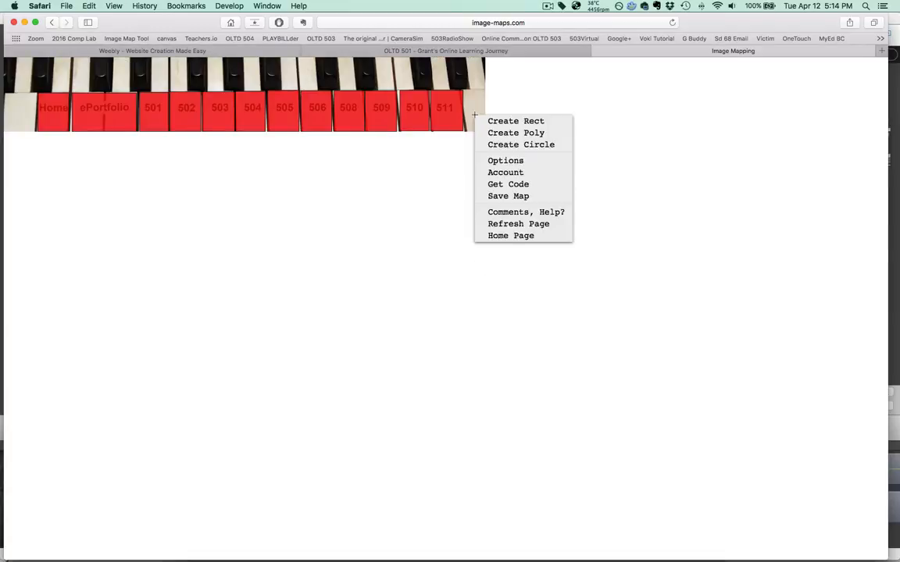
{"action": "left_click", "coordinate": [535, 185]}
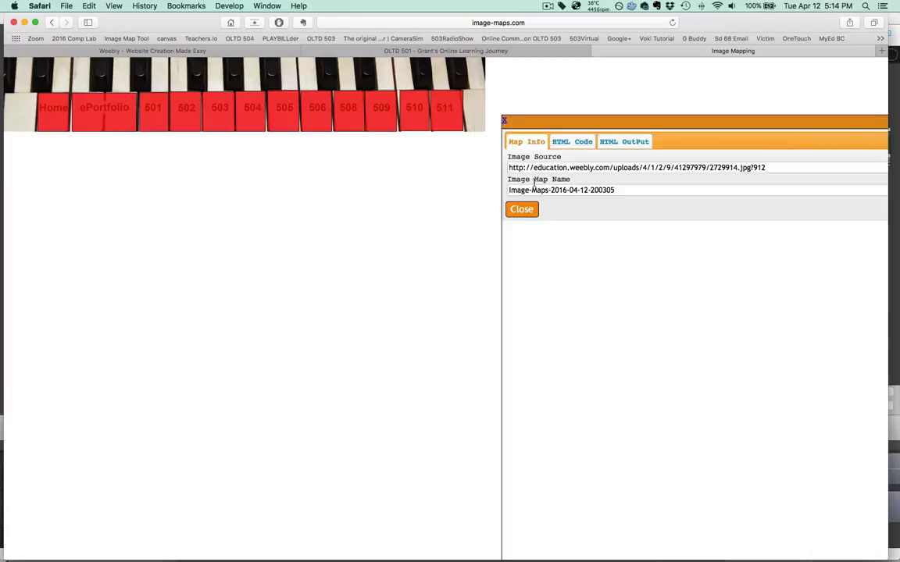
{"action": "left_click_drag", "start_coordinate": [675, 126], "coordinate": [360, 83]}
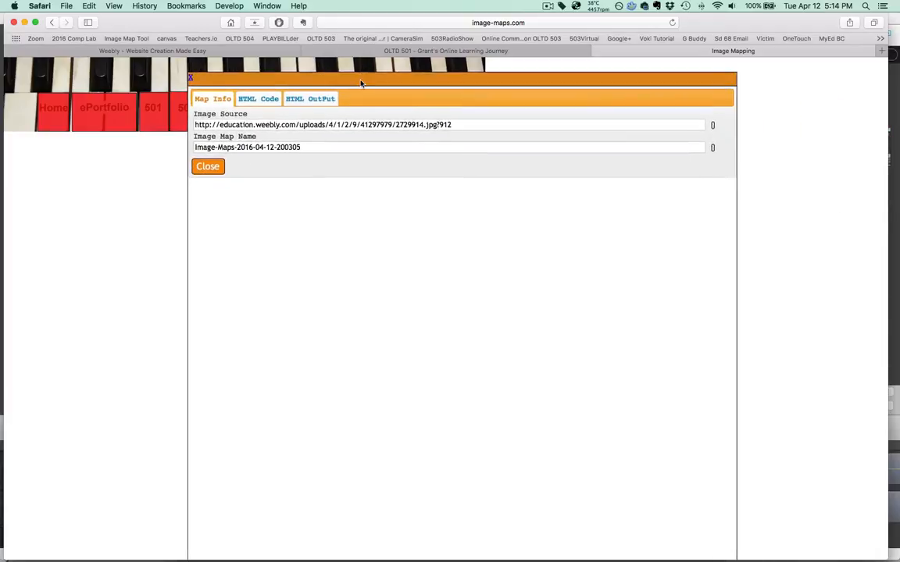
{"action": "left_click", "coordinate": [242, 100]}
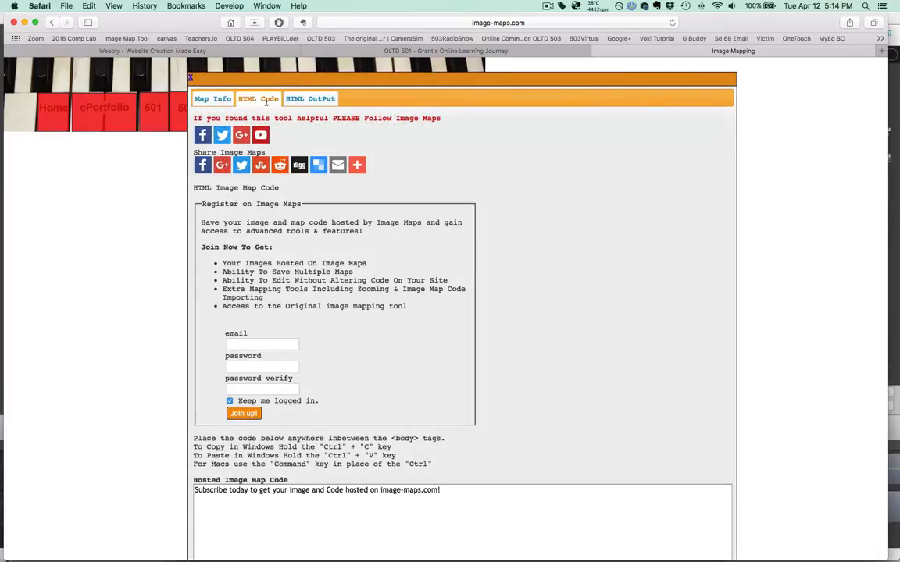
Copy the complete HTML Image Map Code and paste it under "Mapped image code:" in the Image Mapping Links Pages document
{"action": "scroll", "coordinate": [482, 234], "scroll_direction": "down", "scroll_amount": 8}
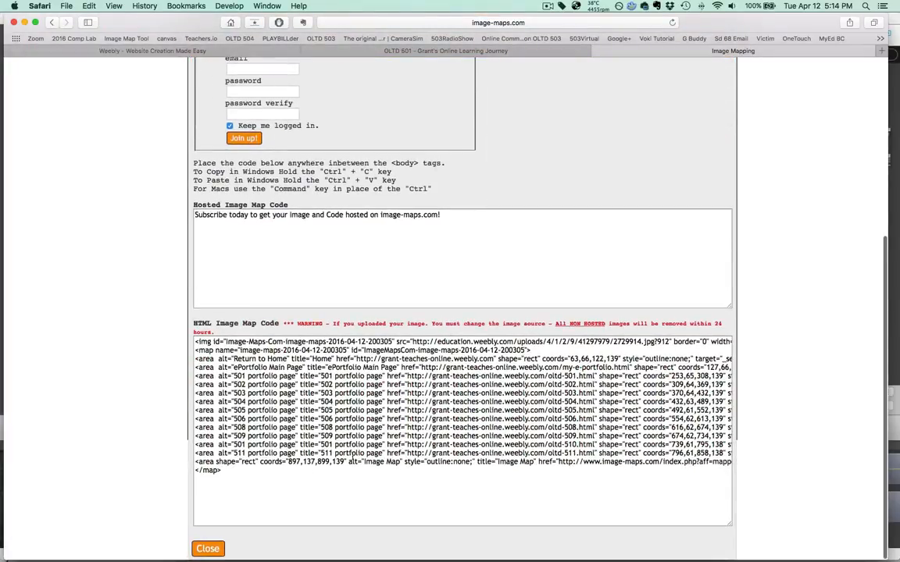
{"action": "left_click_drag", "start_coordinate": [240, 476], "coordinate": [184, 342]}
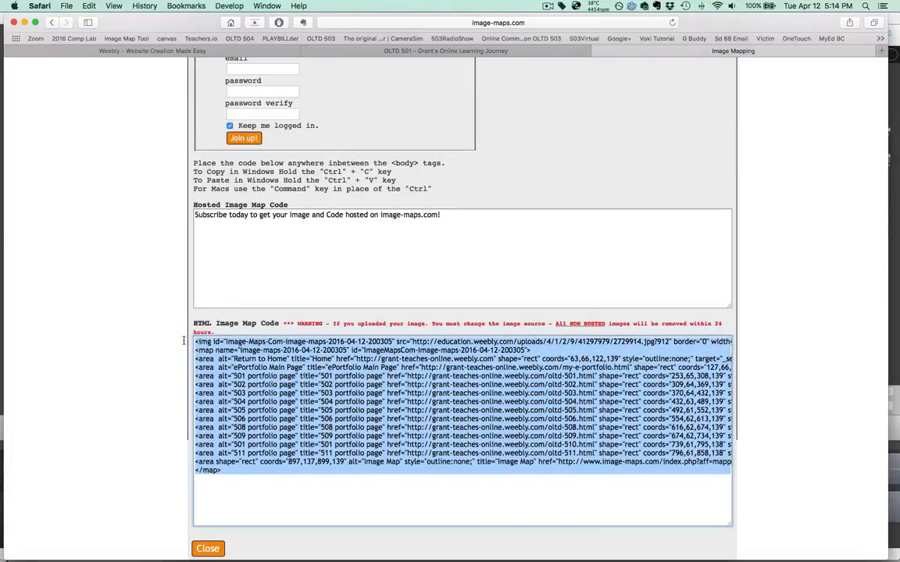
{"action": "key", "text": "super+Tab"}
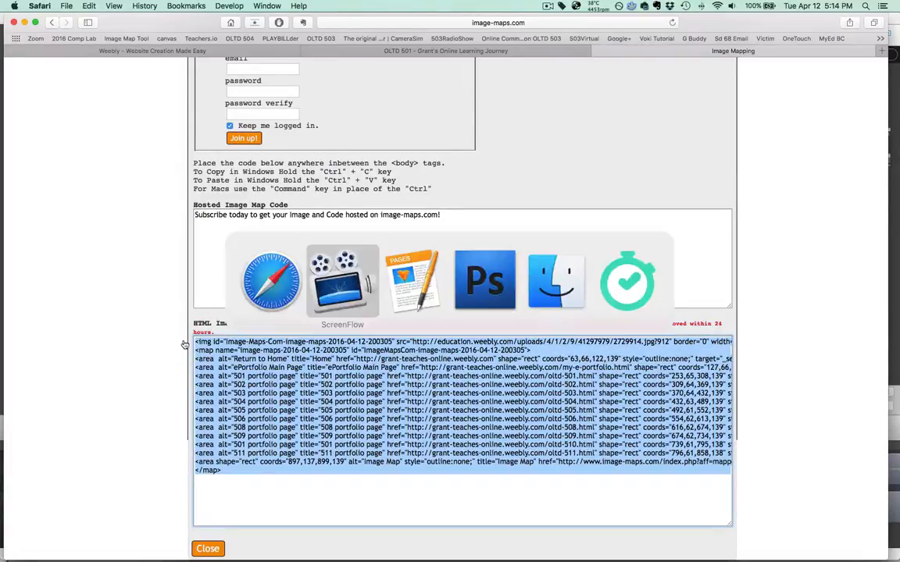
{"action": "key", "text": "super+Tab"}
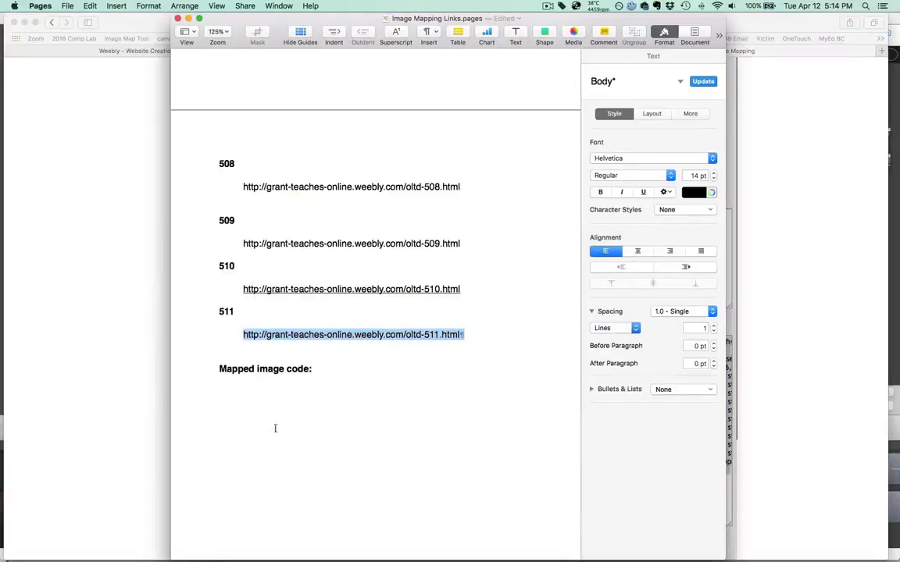
{"action": "left_click", "coordinate": [257, 412]}
{"action": "left_click", "coordinate": [234, 406]}
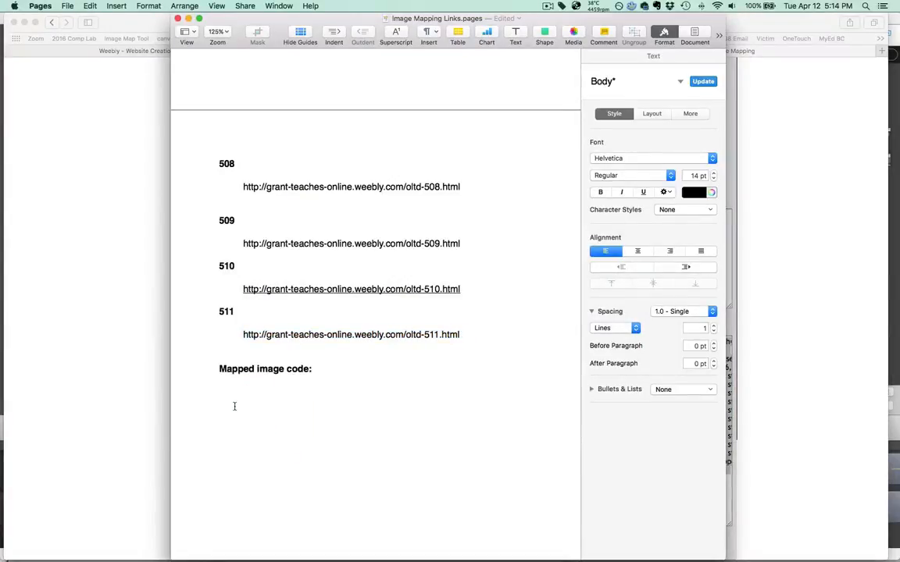
{"action": "key", "text": "super+v"}
{"action": "scroll", "coordinate": [234, 406], "scroll_direction": "down", "scroll_amount": 3}
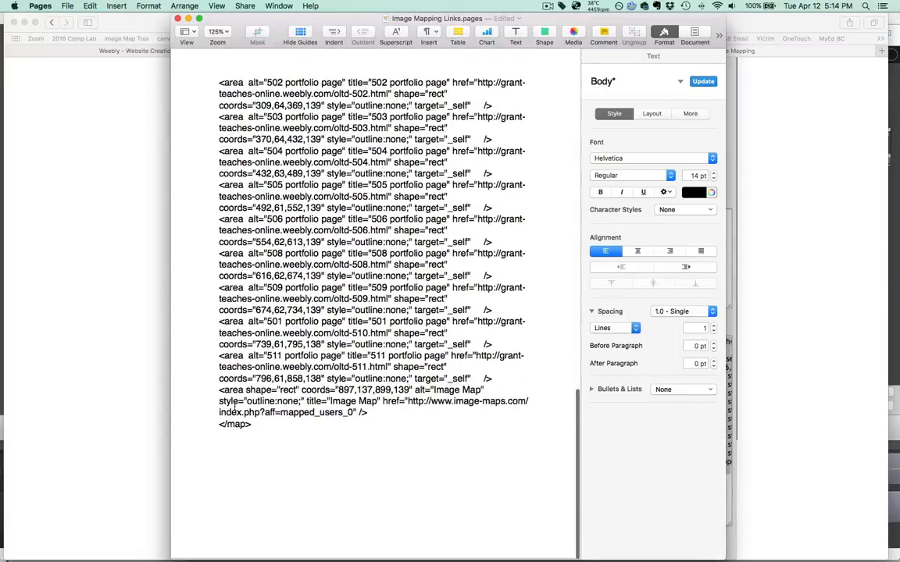
{"action": "scroll", "coordinate": [234, 406], "scroll_direction": "up", "scroll_amount": 3}
Switch to Safari's Weebly editor, open the OLTD 501 page and embed the copied image map code above its title
{"action": "key", "text": "super+Tab"}
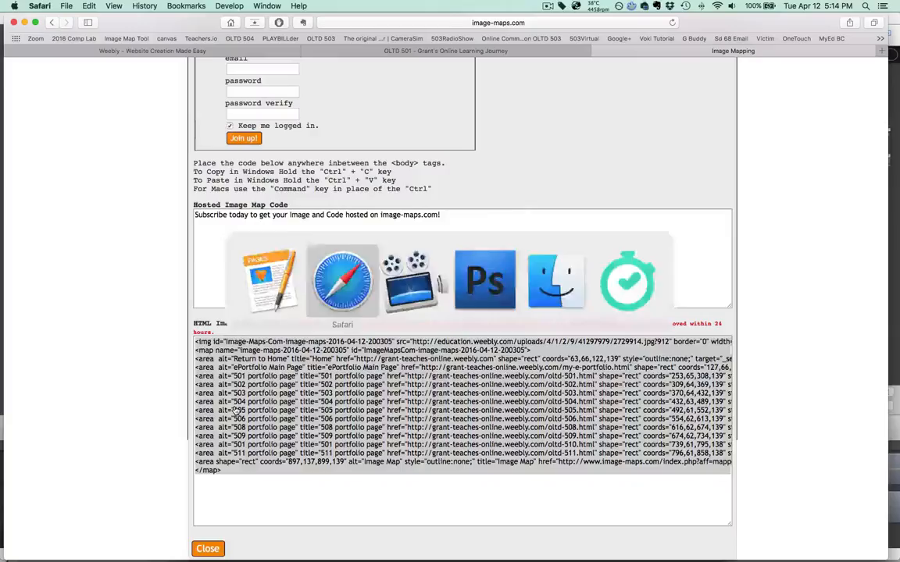
{"action": "left_click", "coordinate": [90, 50]}
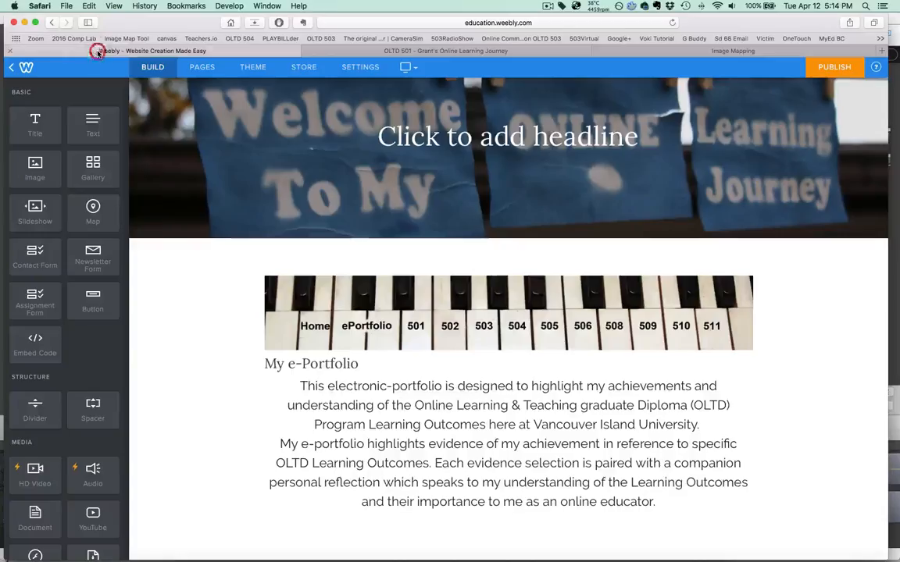
{"action": "left_click", "coordinate": [411, 336]}
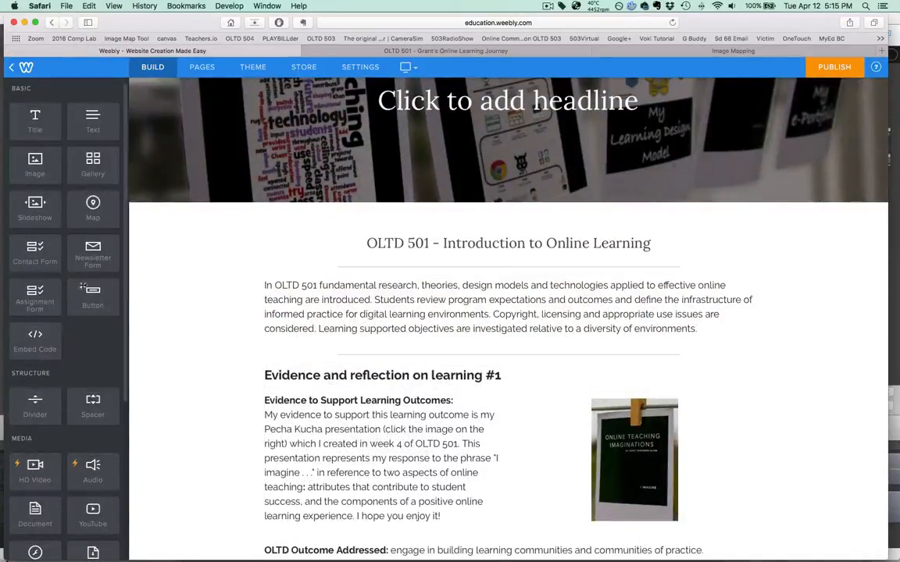
{"action": "left_click_drag", "start_coordinate": [28, 341], "coordinate": [381, 235]}
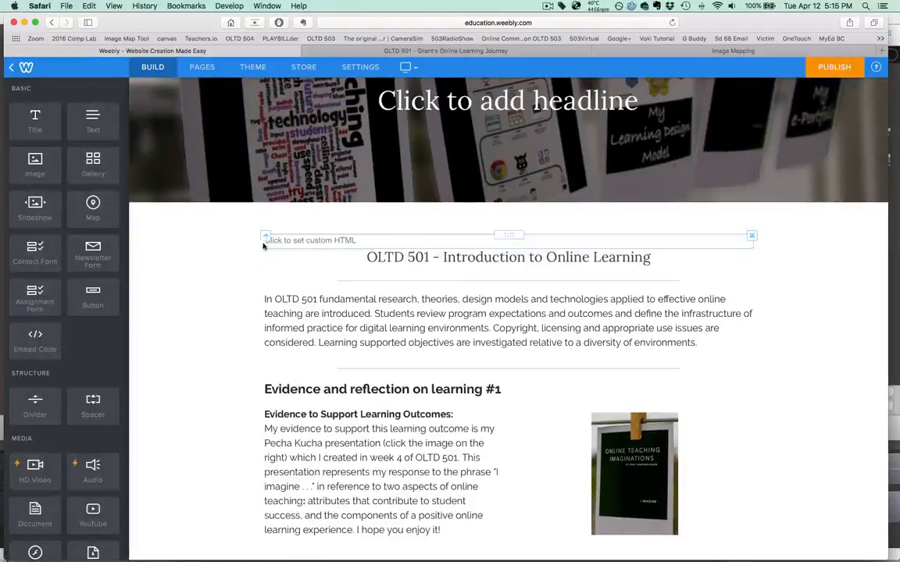
{"action": "left_click", "coordinate": [355, 240]}
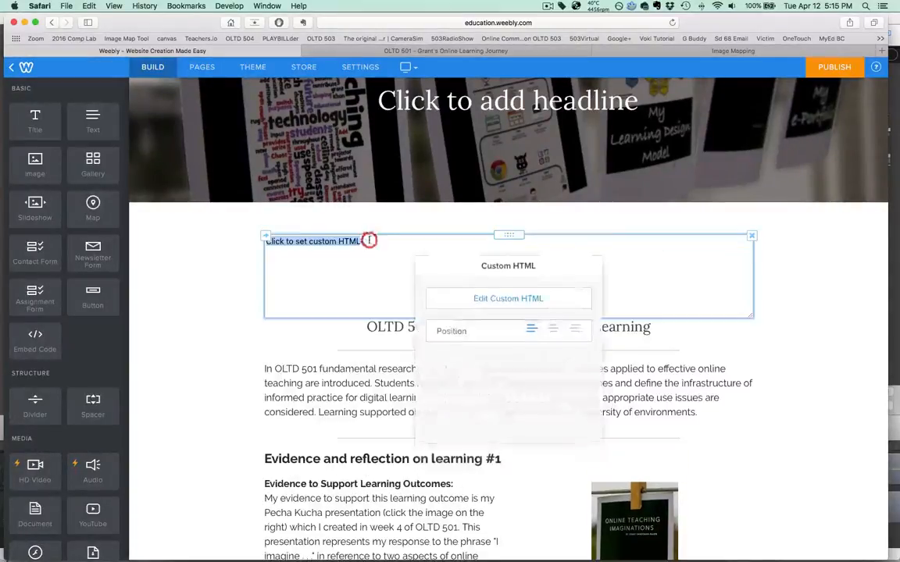
{"action": "key", "text": "super+v"}
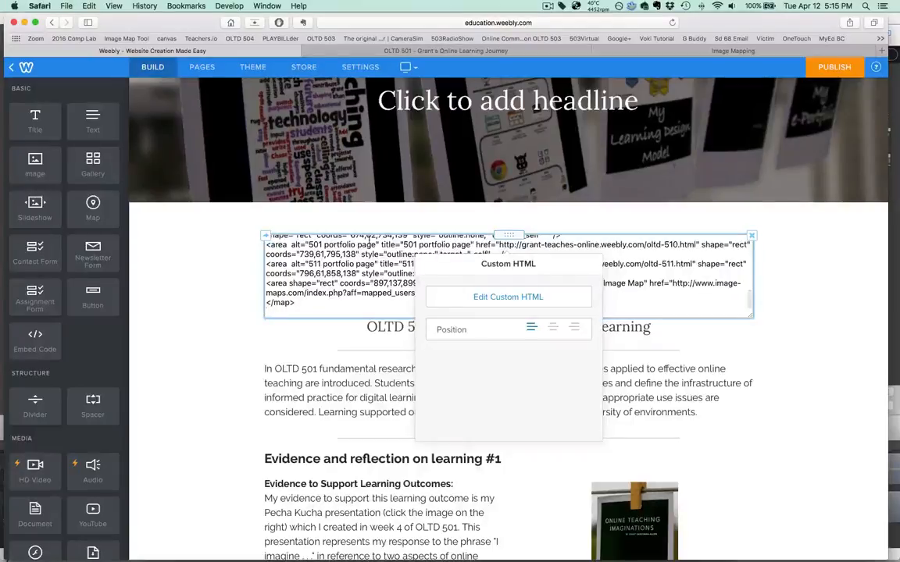
{"action": "left_click", "coordinate": [807, 273]}
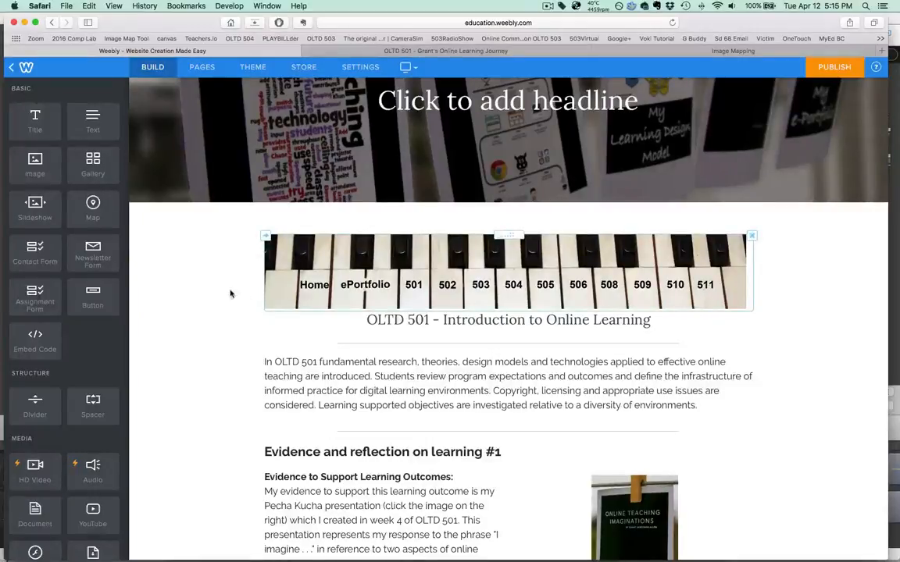
Publish the website and reload the live OLTD 501 page
{"action": "left_click", "coordinate": [835, 68]}
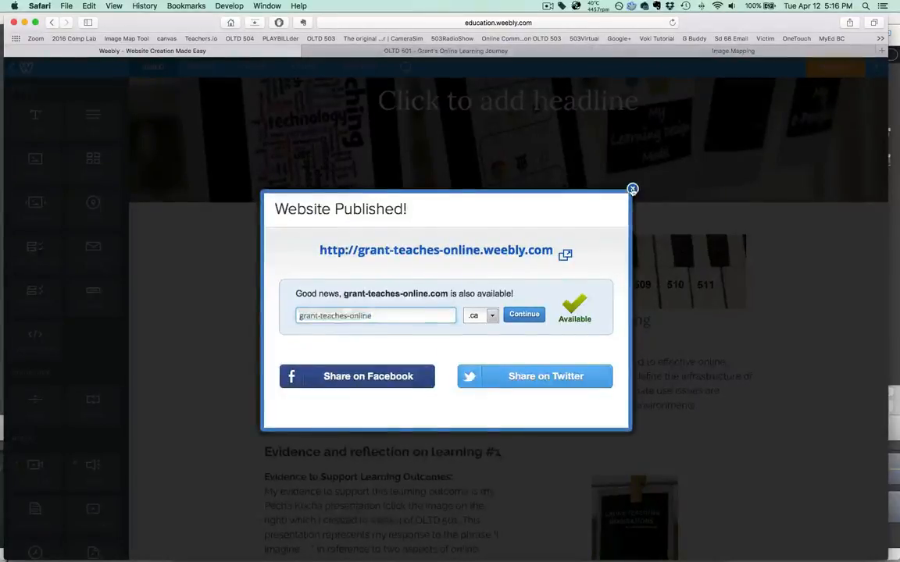
{"action": "left_click", "coordinate": [633, 189]}
{"action": "left_click", "coordinate": [395, 50]}
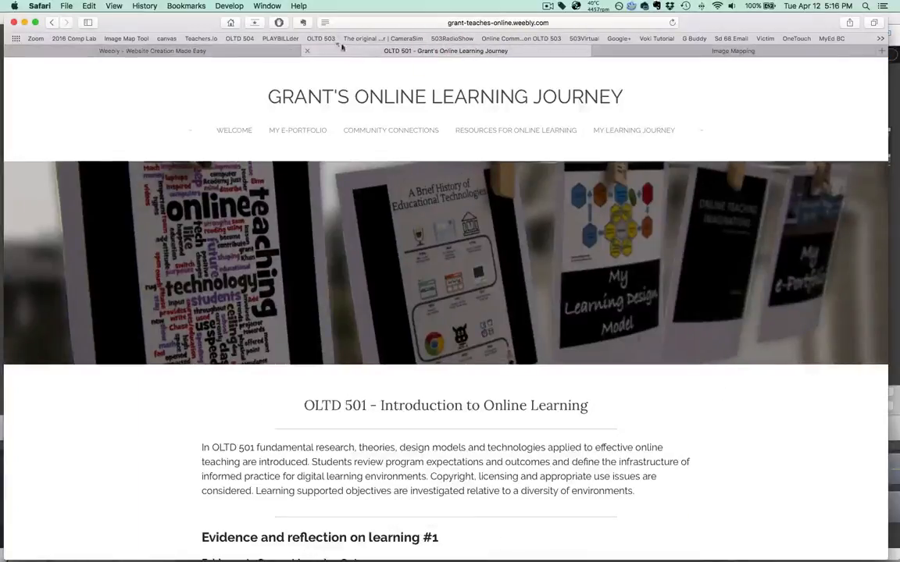
{"action": "left_click", "coordinate": [670, 24]}
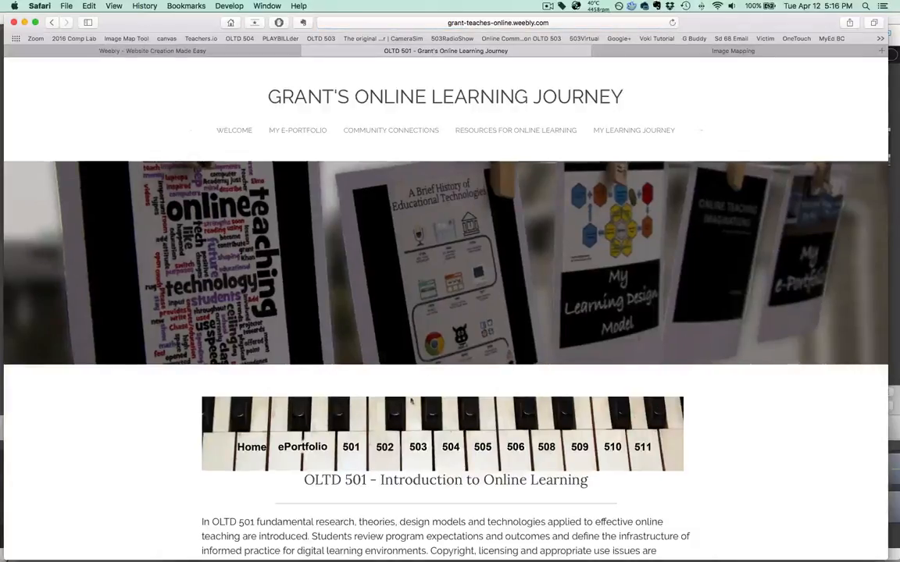
Test the keyboard's 502 link on the live site and view the live My e-portfolio page
{"action": "left_click", "coordinate": [386, 445]}
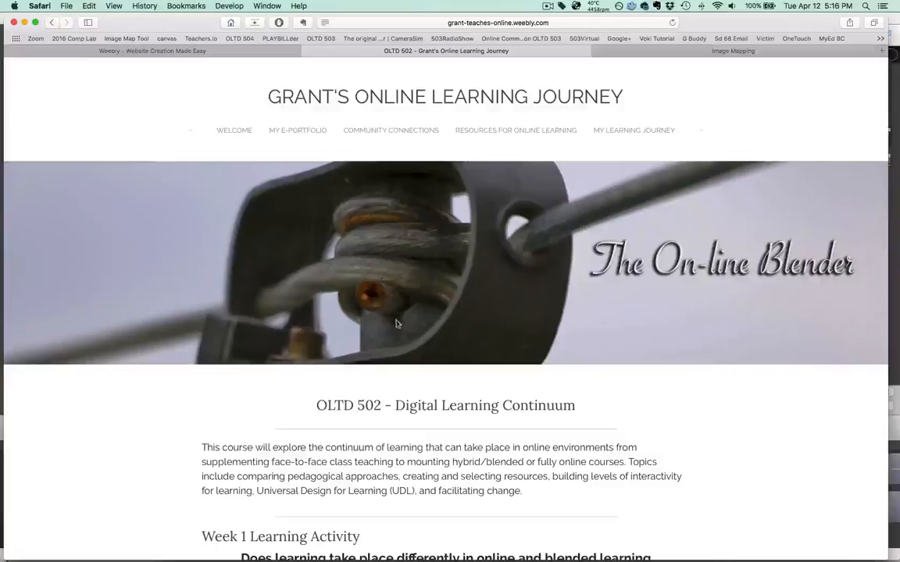
{"action": "left_click", "coordinate": [296, 131]}
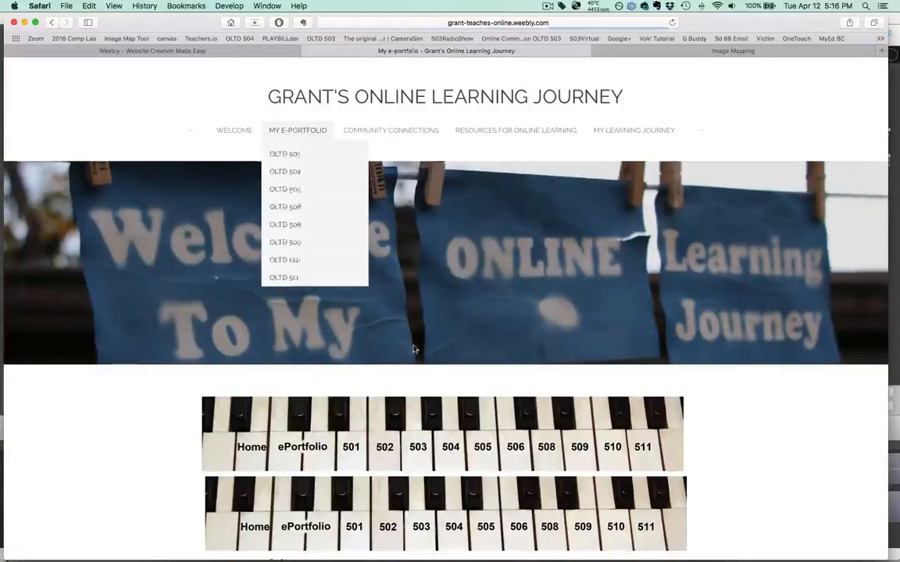
{"action": "scroll", "coordinate": [418, 357], "scroll_direction": "down", "scroll_amount": 3}
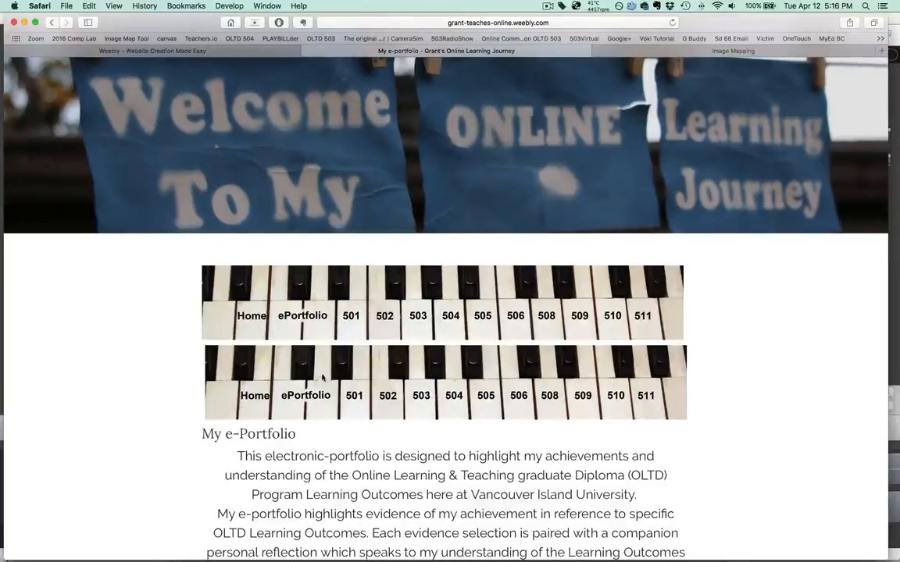
Delete the lower duplicate keyboard image from the My e-portfolio page in the Weebly editor
{"action": "left_click", "coordinate": [223, 51]}
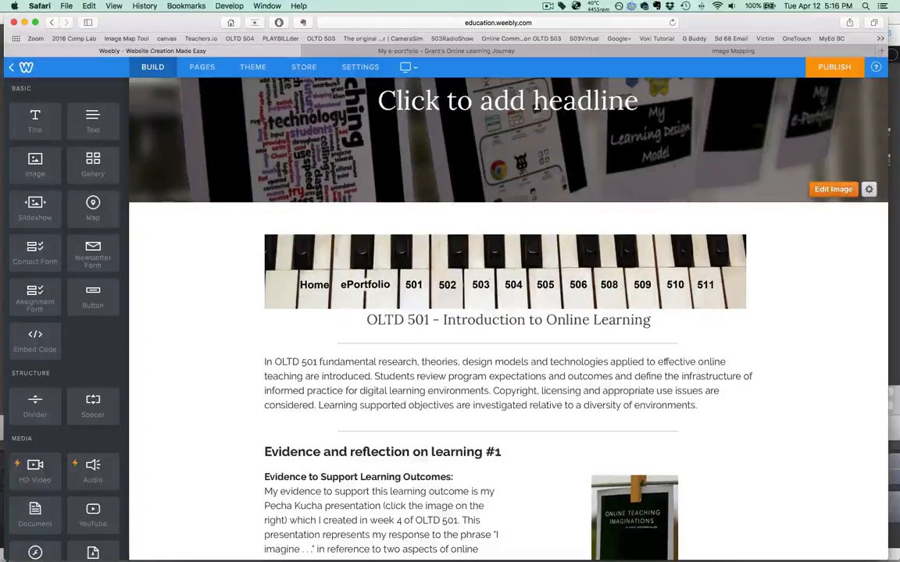
{"action": "scroll", "coordinate": [329, 149], "scroll_direction": "up", "scroll_amount": 3}
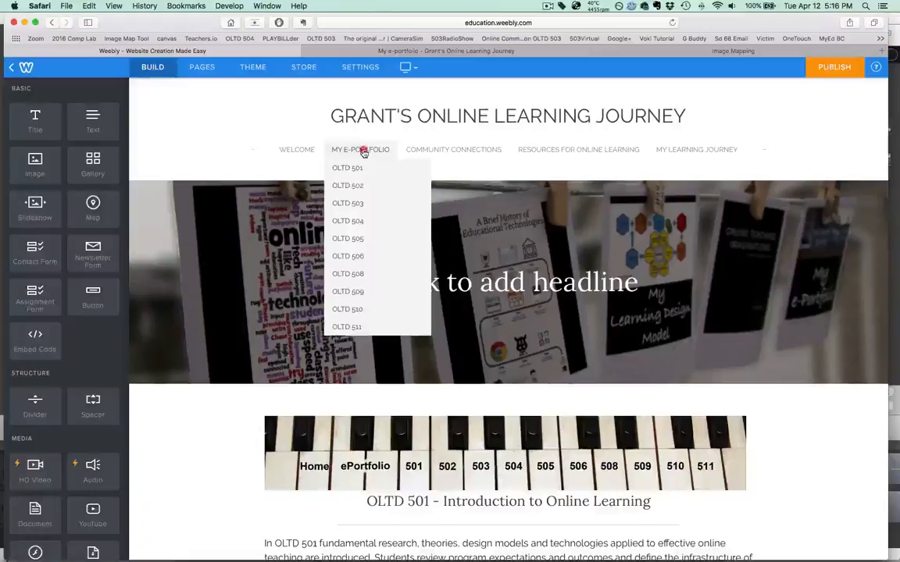
{"action": "scroll", "coordinate": [495, 315], "scroll_direction": "down", "scroll_amount": 5}
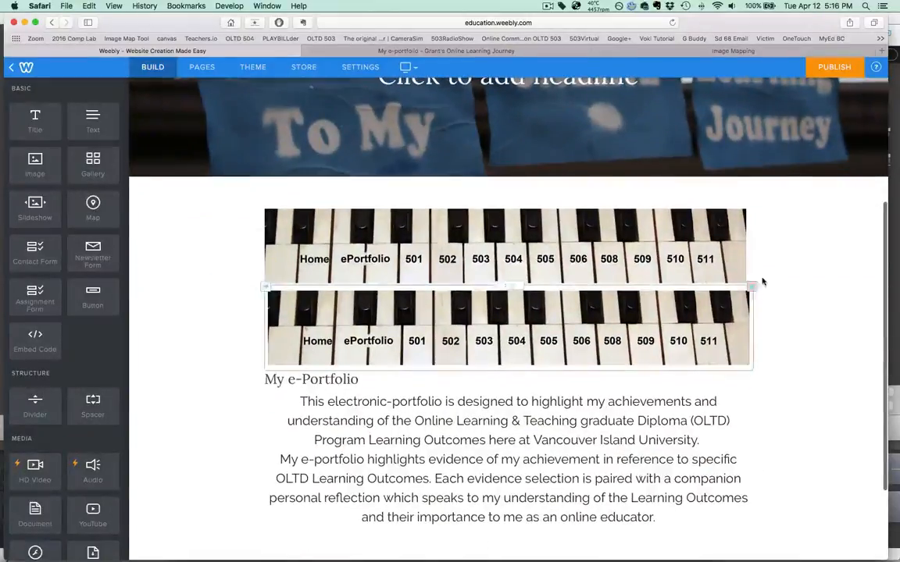
{"action": "left_click", "coordinate": [750, 289]}
{"action": "left_click", "coordinate": [734, 255]}
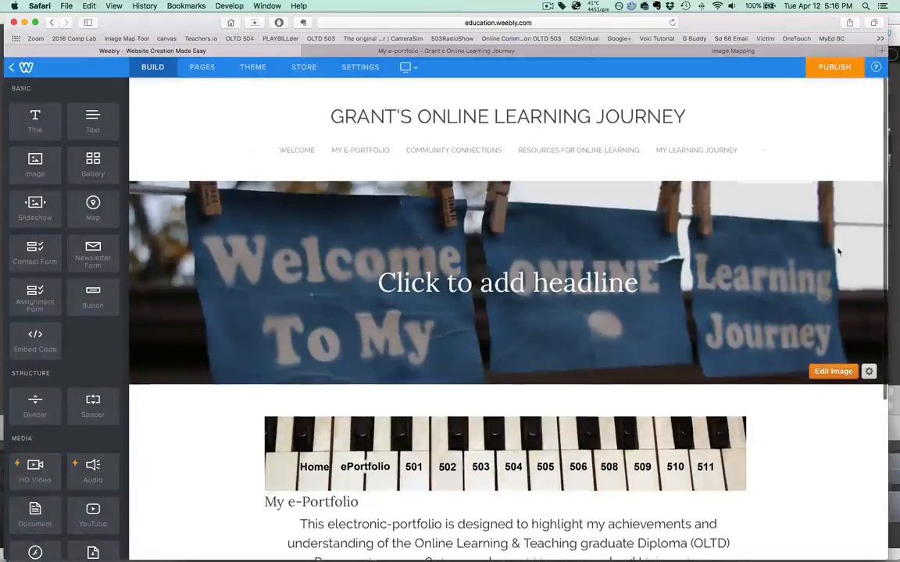
Copy the My e-portfolio page's keyboard image map element to the OLTD 503 page
{"action": "scroll", "coordinate": [818, 270], "scroll_direction": "down", "scroll_amount": 3}
{"action": "scroll", "coordinate": [818, 269], "scroll_direction": "up", "scroll_amount": 3}
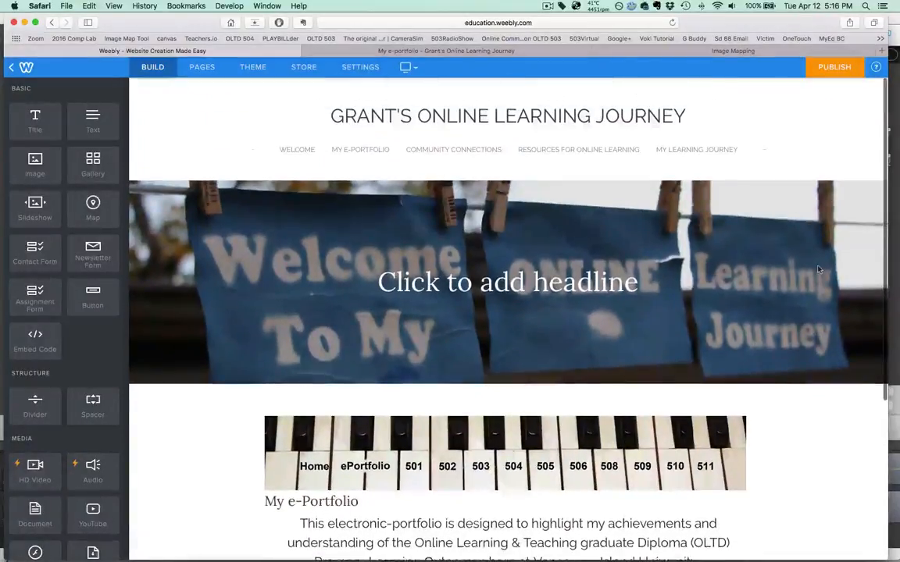
{"action": "mouse_move", "coordinate": [361, 148]}
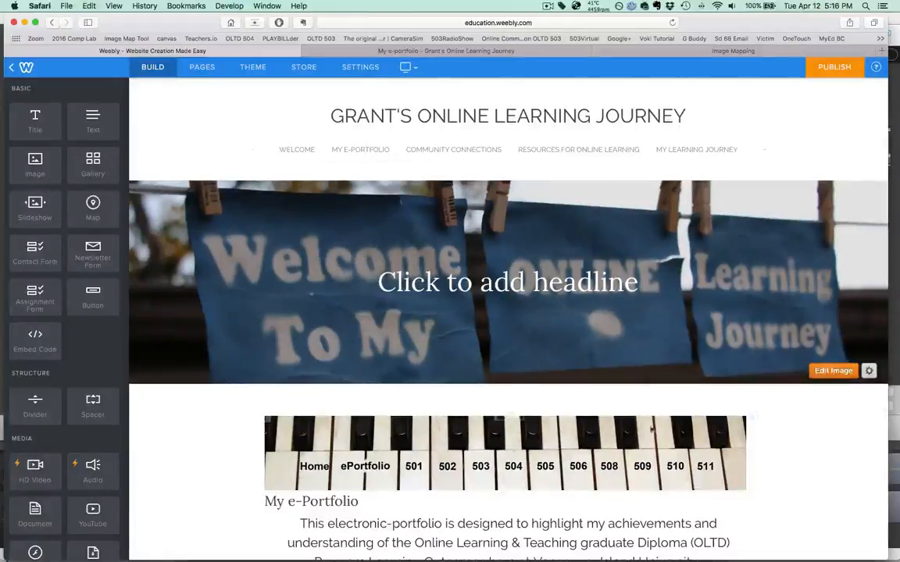
{"action": "scroll", "coordinate": [725, 426], "scroll_direction": "down", "scroll_amount": 2}
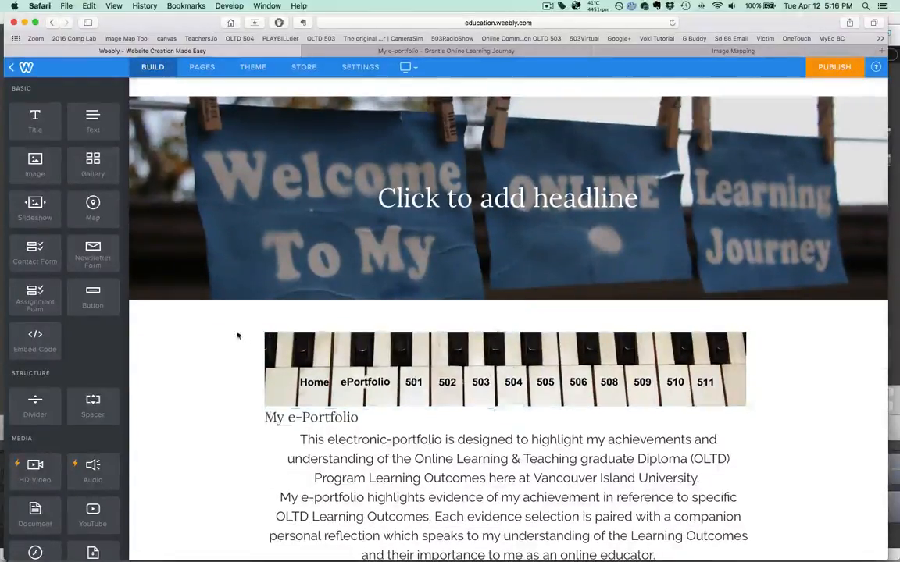
{"action": "left_click", "coordinate": [265, 335]}
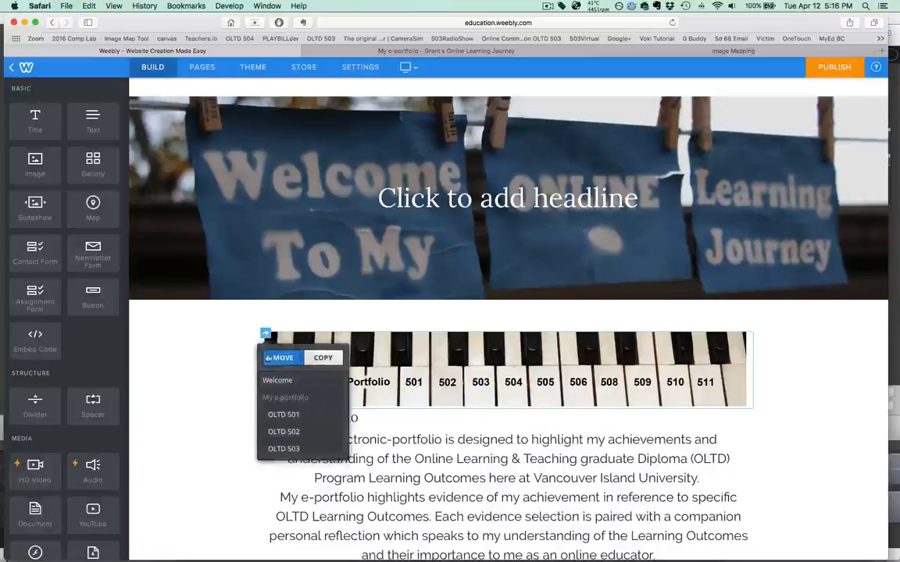
{"action": "left_click", "coordinate": [319, 359]}
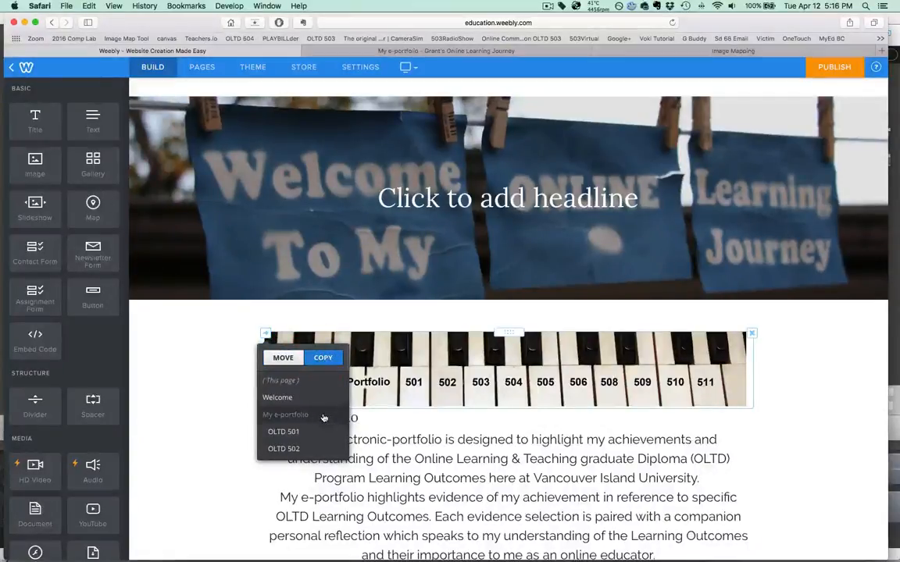
{"action": "scroll", "coordinate": [323, 418], "scroll_direction": "down", "scroll_amount": 2}
{"action": "left_click", "coordinate": [295, 412]}
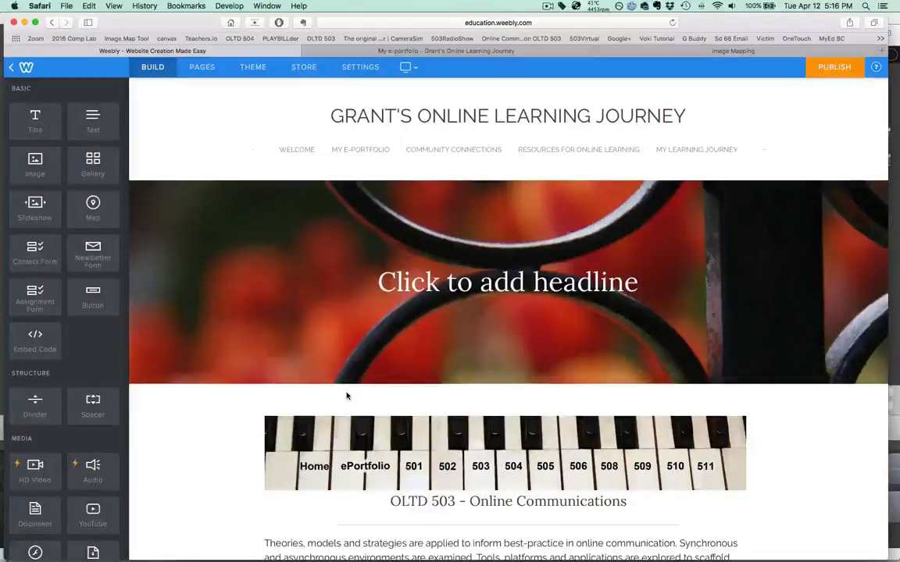
Check the copied keyboard's placement on the OLTD 503 page and open the OLTD 502 page
{"action": "scroll", "coordinate": [484, 352], "scroll_direction": "down", "scroll_amount": 2}
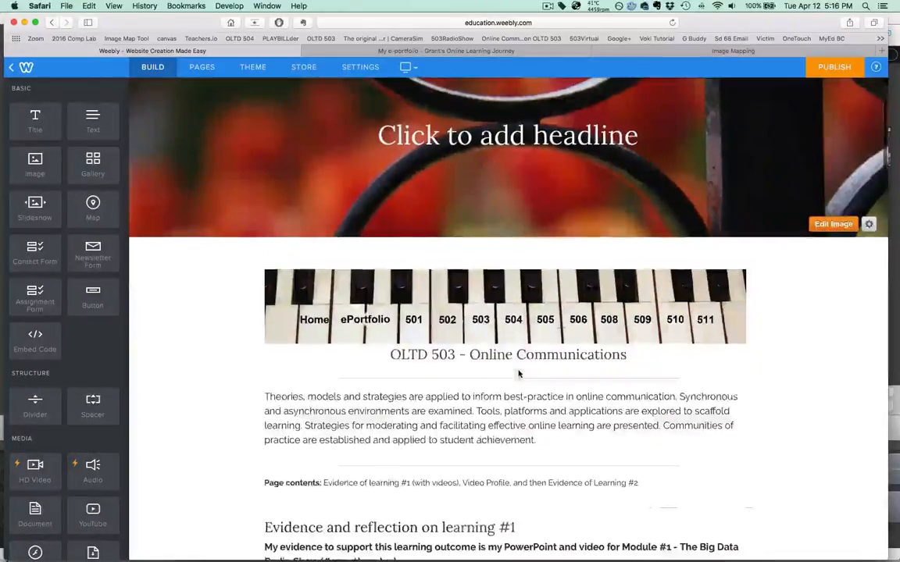
{"action": "scroll", "coordinate": [519, 371], "scroll_direction": "up", "scroll_amount": 2}
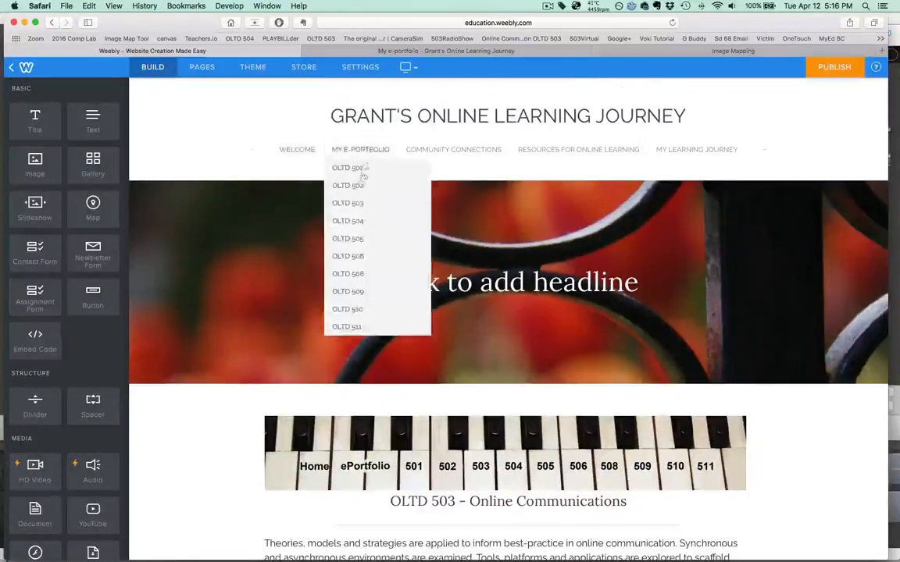
{"action": "left_click", "coordinate": [359, 187]}
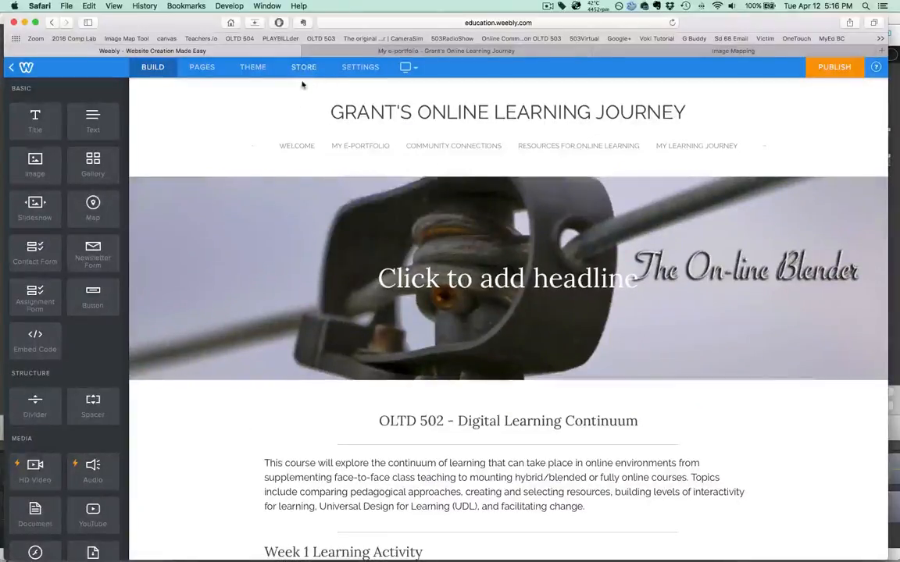
Copy the My e-portfolio page's keyboard image map element to the OLTD 502 page
{"action": "left_click", "coordinate": [347, 149]}
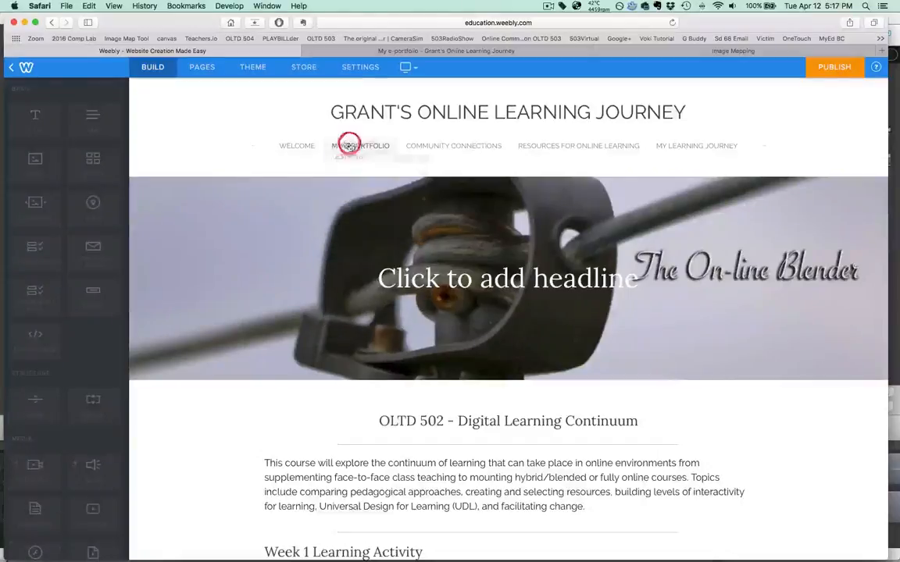
{"action": "scroll", "coordinate": [328, 266], "scroll_direction": "down", "scroll_amount": 5}
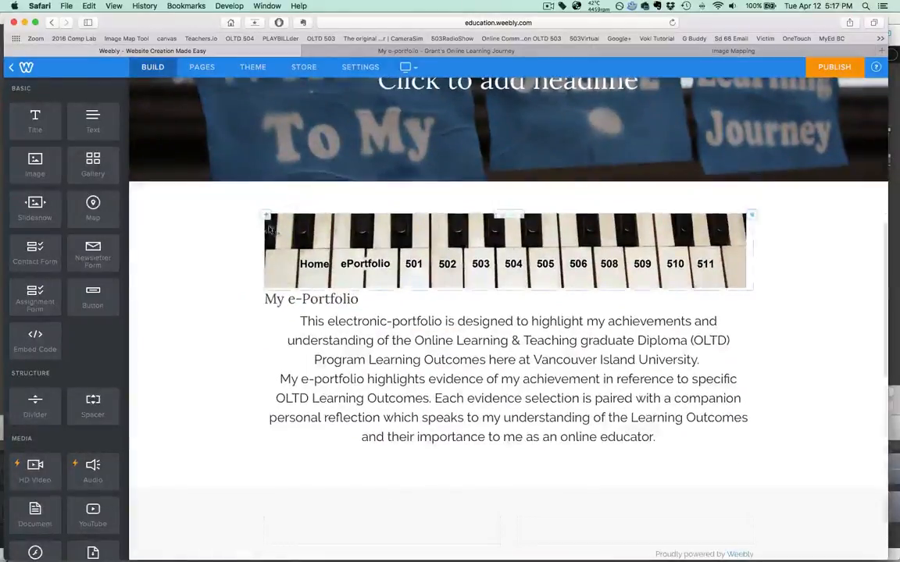
{"action": "left_click", "coordinate": [268, 221]}
{"action": "left_click", "coordinate": [322, 239]}
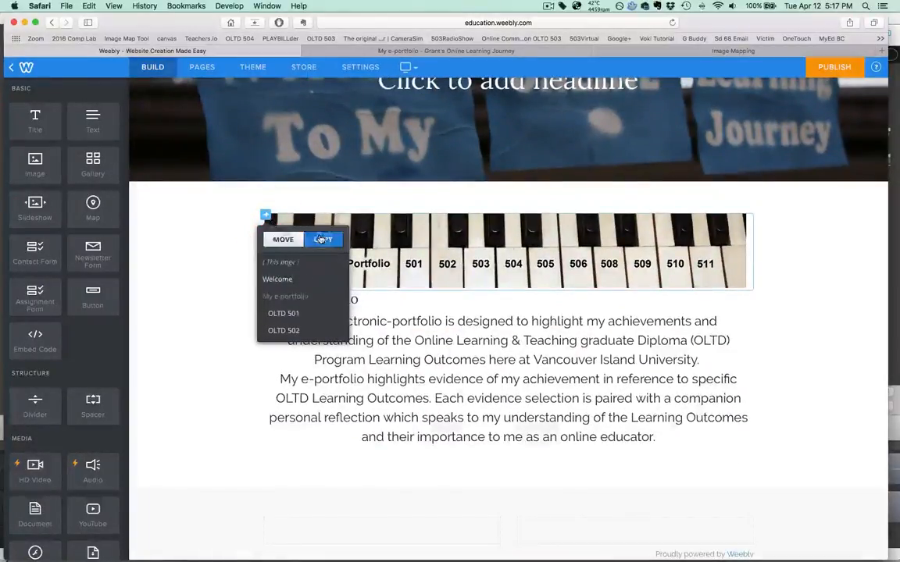
{"action": "left_click", "coordinate": [283, 330]}
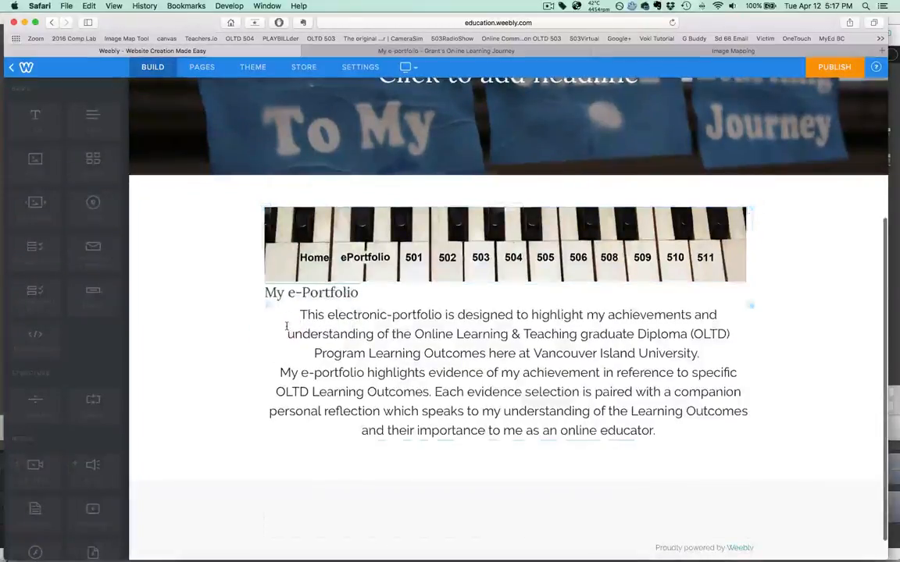
Copy the keyboard image map element from the OLTD 502 page to the OLTD 504 page
{"action": "scroll", "coordinate": [454, 338], "scroll_direction": "down", "scroll_amount": 3}
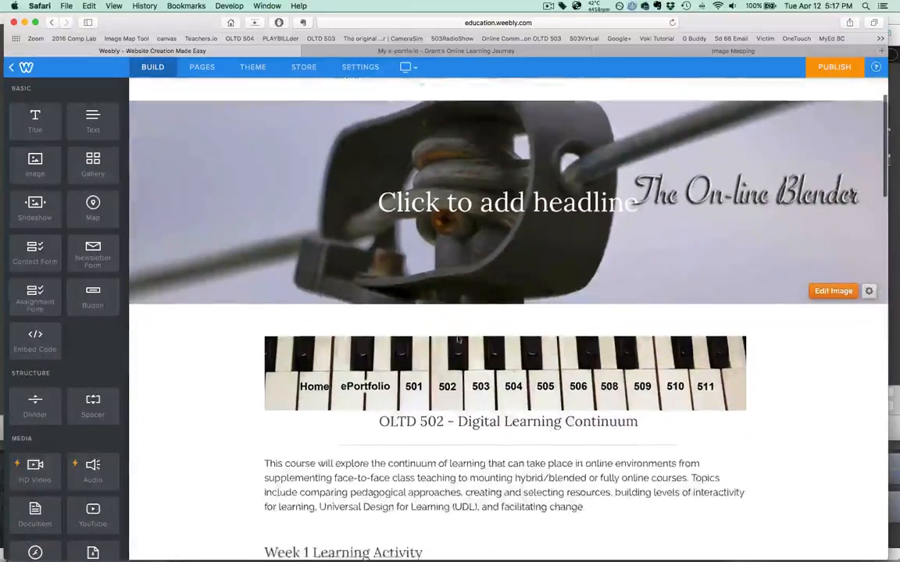
{"action": "left_click", "coordinate": [266, 331]}
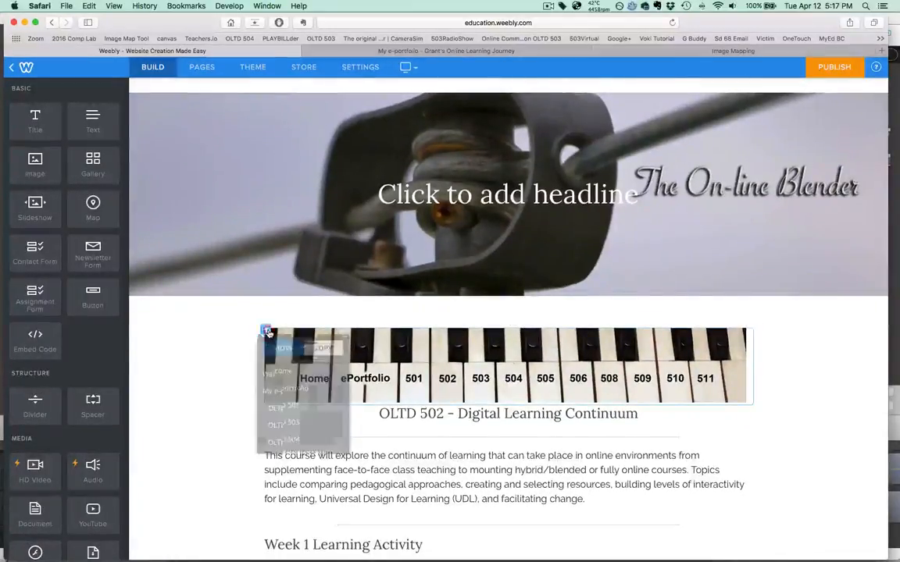
{"action": "left_click", "coordinate": [325, 355]}
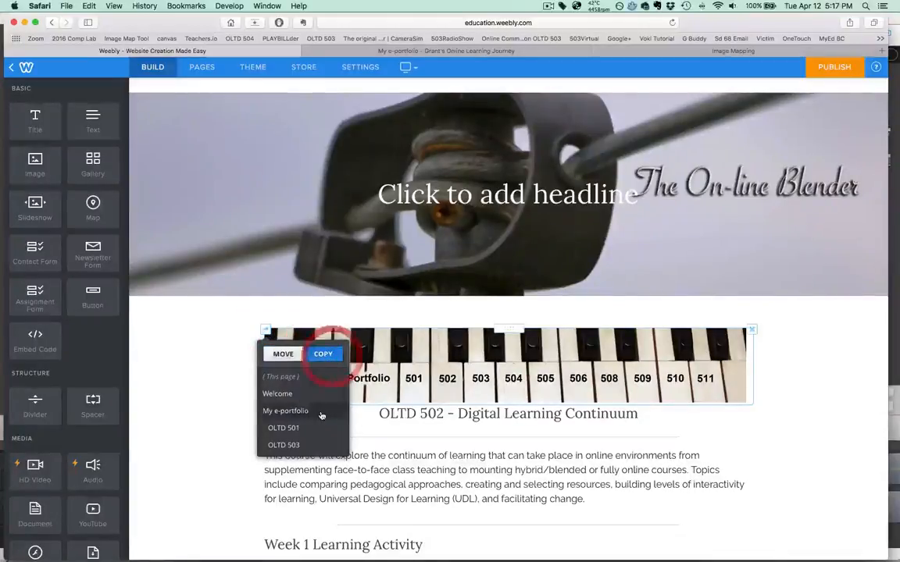
{"action": "scroll", "coordinate": [301, 402], "scroll_direction": "down", "scroll_amount": 5}
{"action": "left_click", "coordinate": [285, 389]}
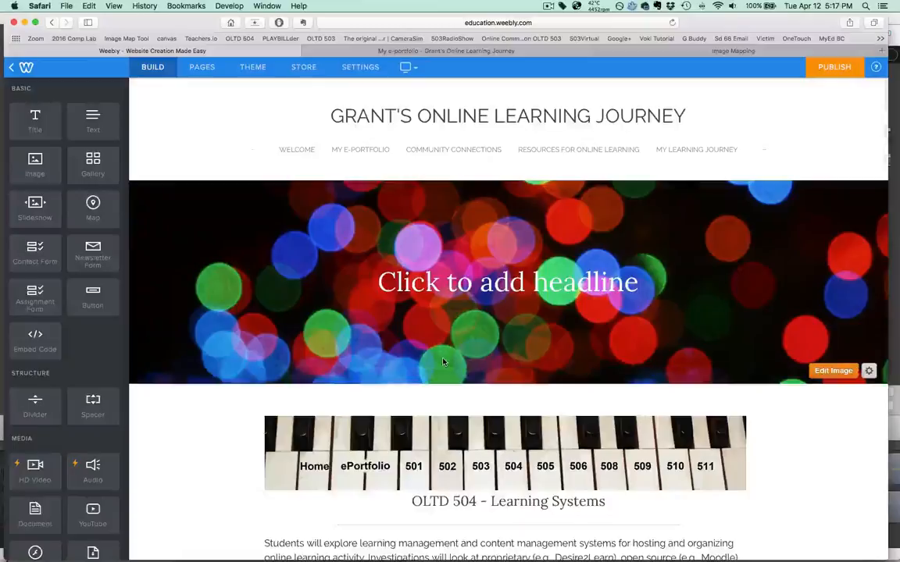
Set the OLTD 504 page's keyboard element to be copied and look through the list of destination pages
{"action": "scroll", "coordinate": [398, 321], "scroll_direction": "down", "scroll_amount": 3}
{"action": "left_click", "coordinate": [267, 325]}
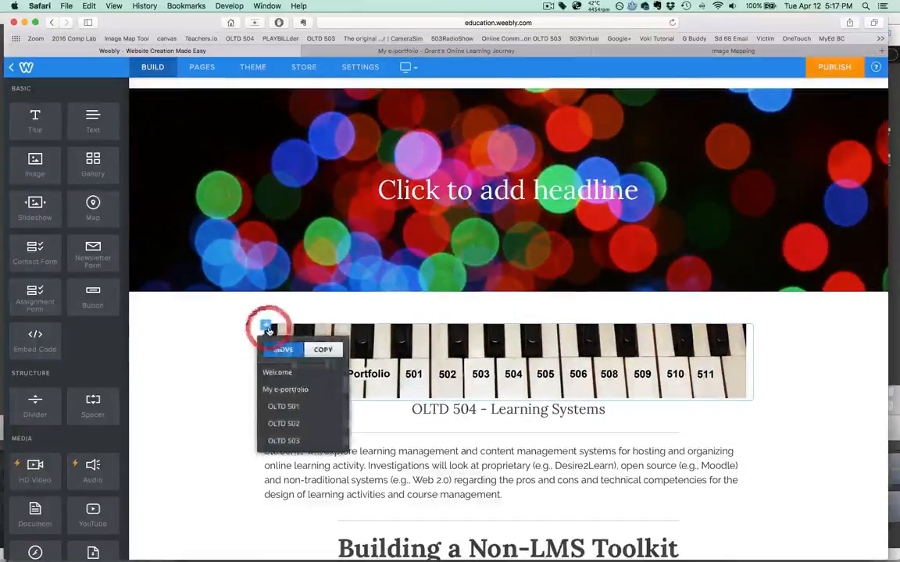
{"action": "left_click", "coordinate": [324, 350]}
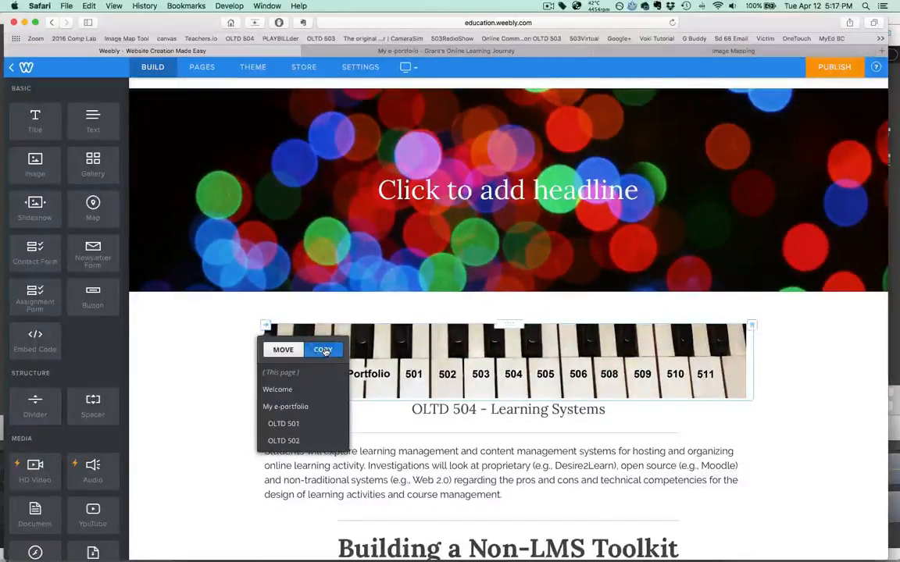
{"action": "scroll", "coordinate": [324, 416], "scroll_direction": "down", "scroll_amount": 1}
{"action": "scroll", "coordinate": [324, 416], "scroll_direction": "down", "scroll_amount": 3}
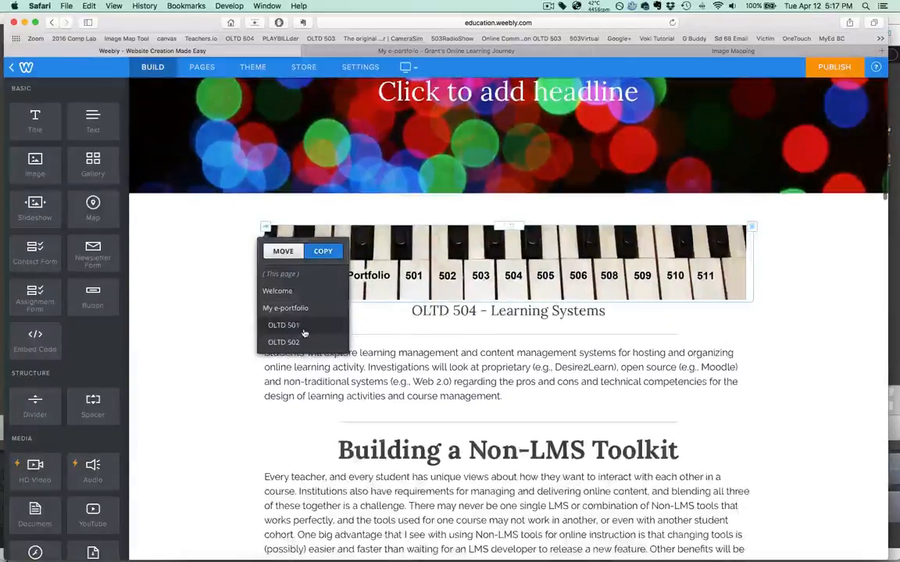
{"action": "scroll", "coordinate": [306, 333], "scroll_direction": "down", "scroll_amount": 2}
{"action": "scroll", "coordinate": [303, 242], "scroll_direction": "down", "scroll_amount": 1}
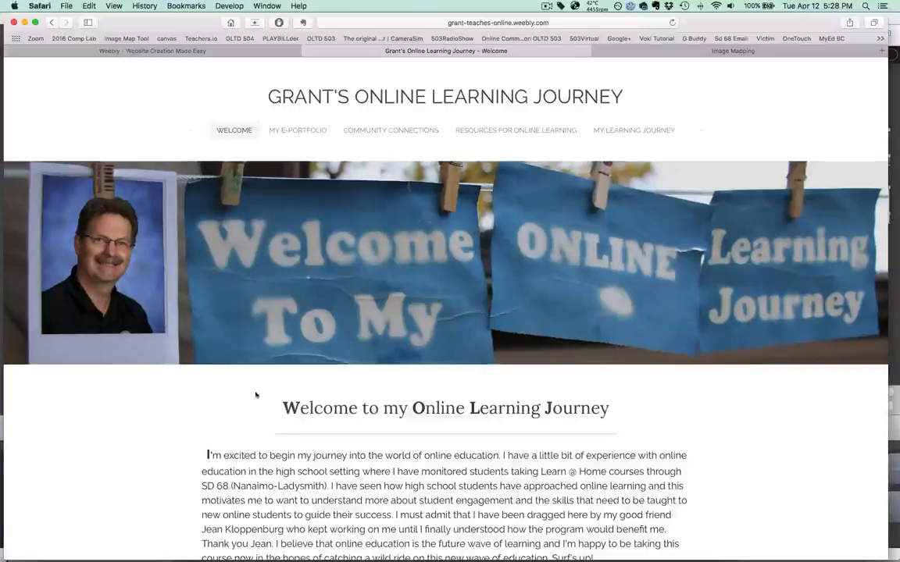
Open the My e-portfolio page on the live site and check its keyboard image map
{"action": "mouse_move", "coordinate": [293, 133]}
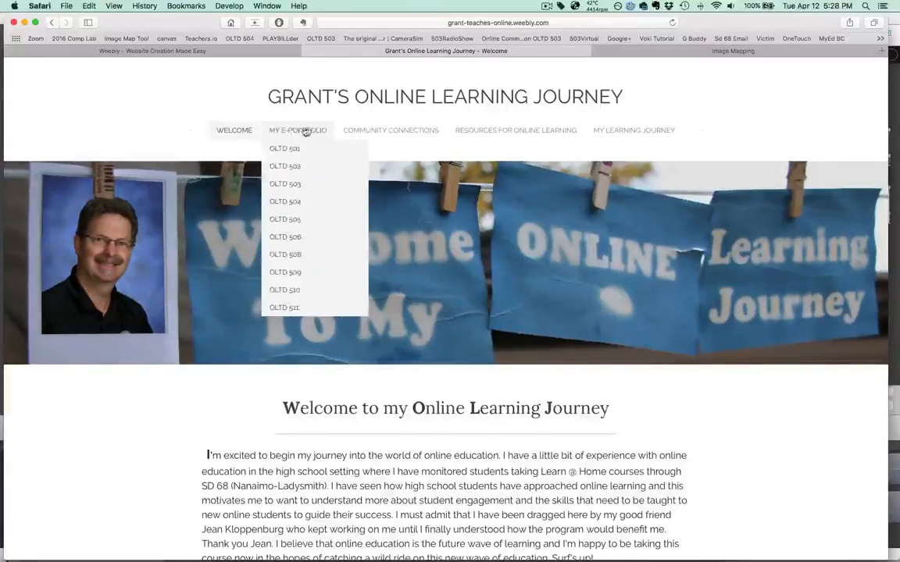
{"action": "left_click", "coordinate": [312, 130]}
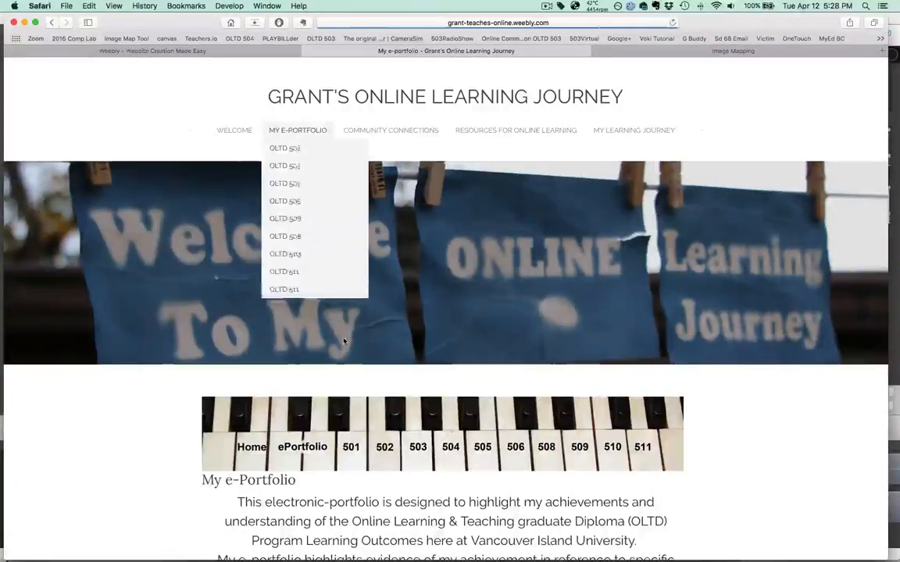
{"action": "scroll", "coordinate": [577, 338], "scroll_direction": "down", "scroll_amount": 3}
{"action": "scroll", "coordinate": [576, 338], "scroll_direction": "up", "scroll_amount": 1}
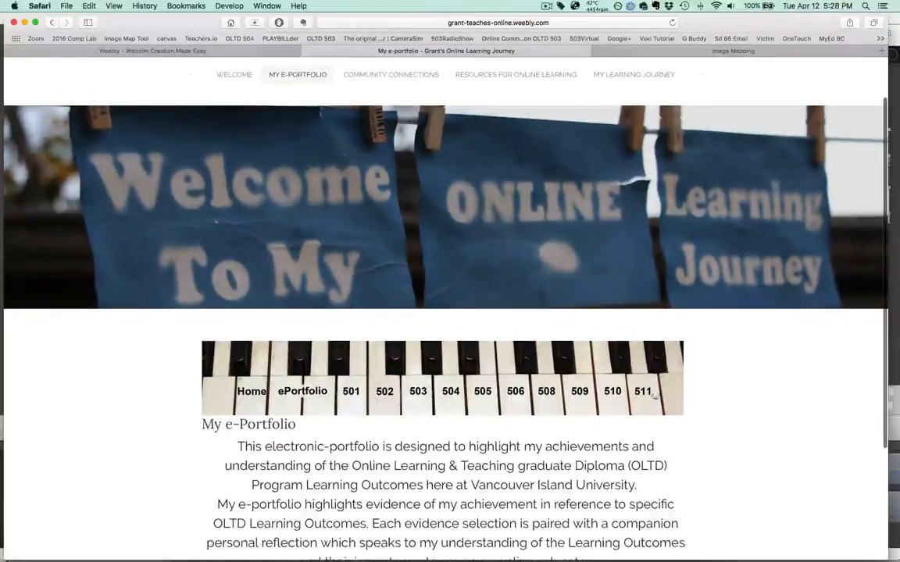
Test the keyboard's 501, 502, 503, 504, 505, 506 and 508 links on the live site
{"action": "left_click", "coordinate": [350, 393]}
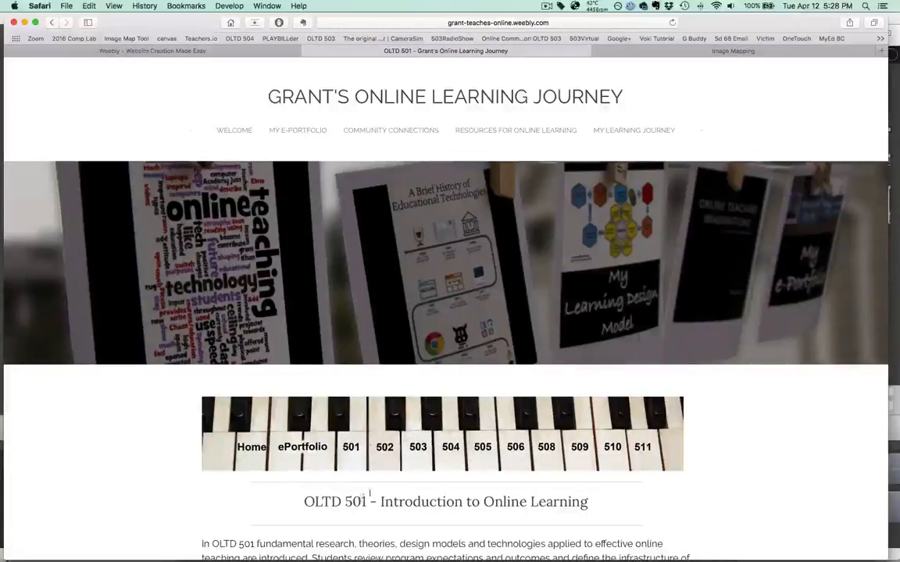
{"action": "left_click", "coordinate": [385, 451]}
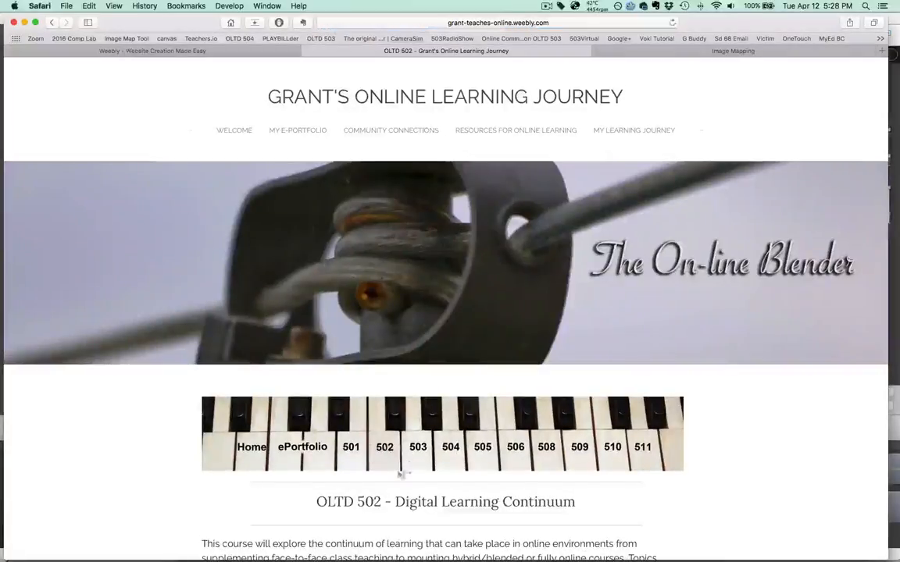
{"action": "left_click", "coordinate": [418, 451]}
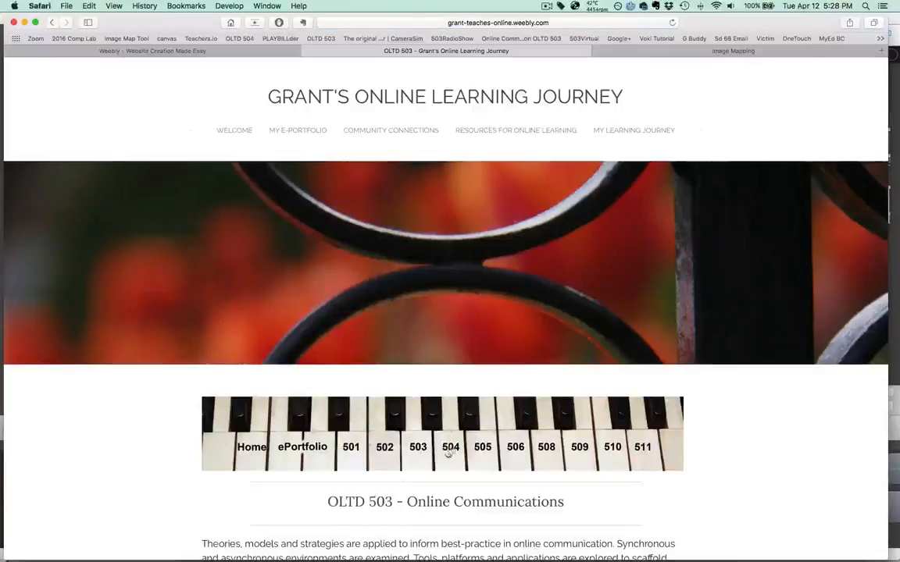
{"action": "left_click", "coordinate": [451, 448]}
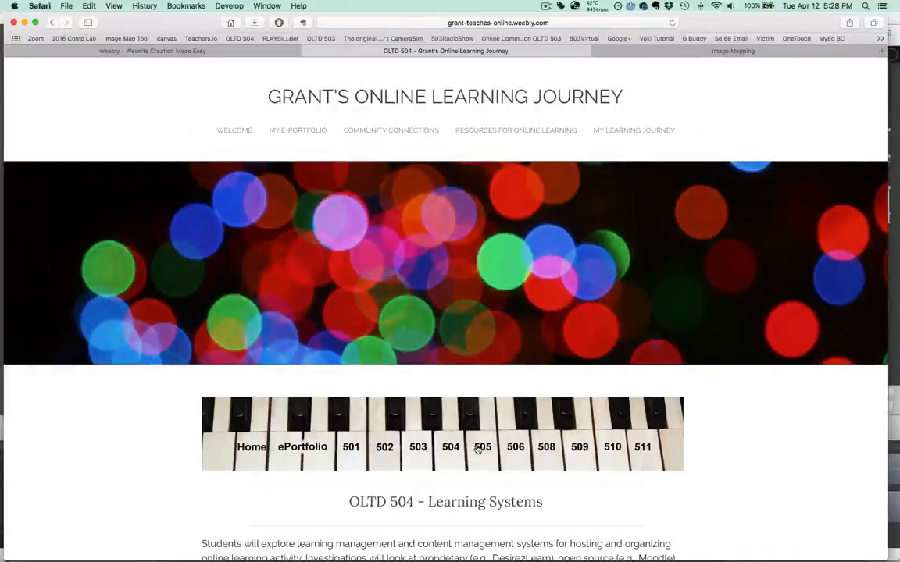
{"action": "left_click", "coordinate": [479, 448]}
{"action": "left_click", "coordinate": [514, 447]}
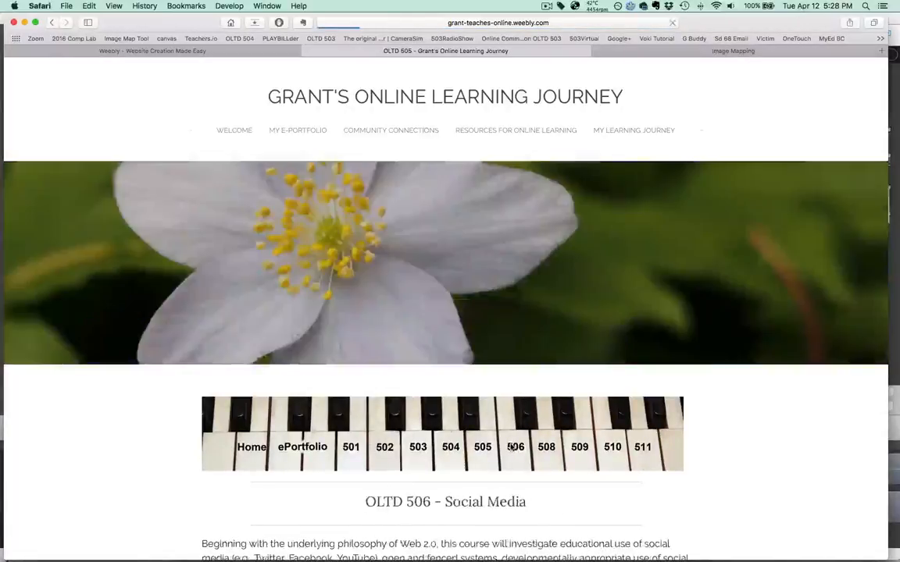
{"action": "left_click", "coordinate": [546, 447]}
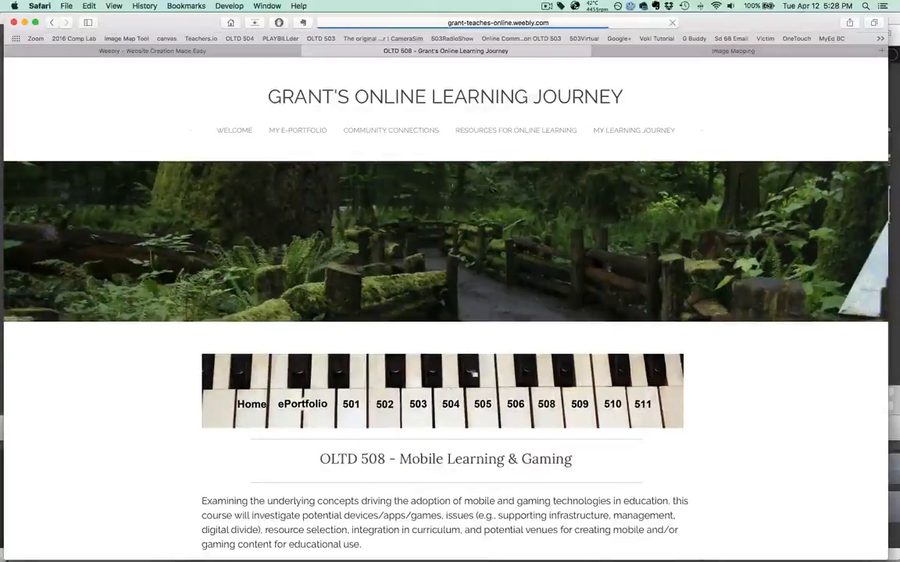
Test the keyboard's 509, 510, 511, ePortfolio and Home links on the live site
{"action": "mouse_move", "coordinate": [311, 129]}
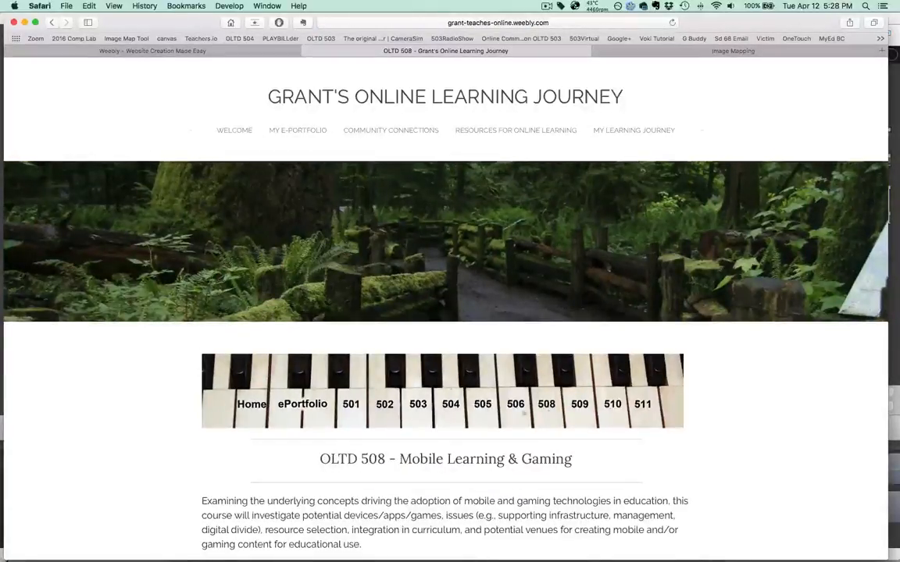
{"action": "left_click", "coordinate": [614, 386]}
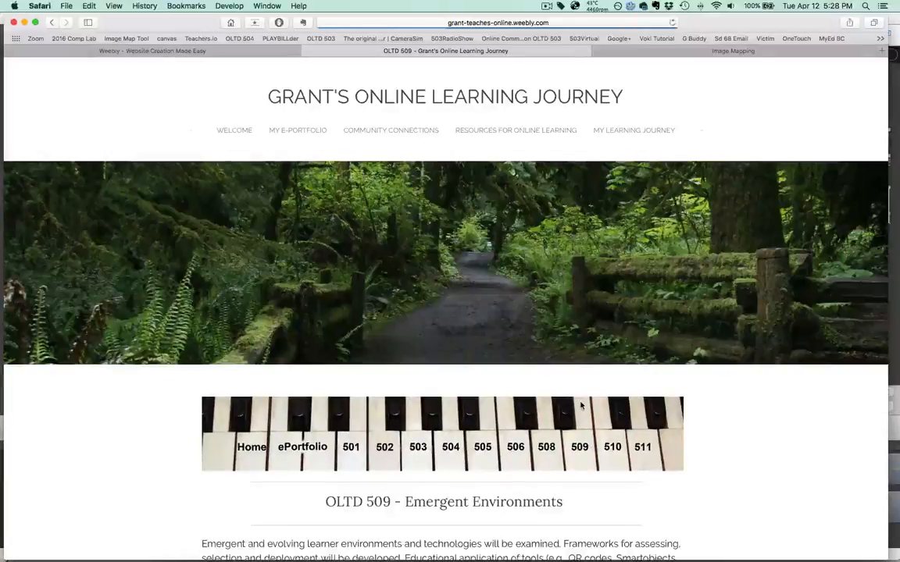
{"action": "left_click", "coordinate": [613, 448]}
{"action": "left_click", "coordinate": [643, 449]}
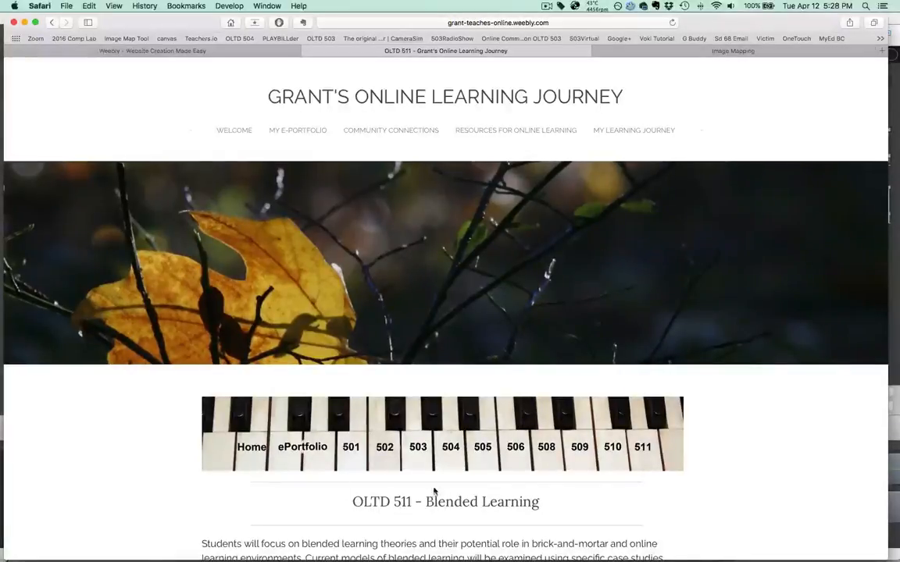
{"action": "left_click", "coordinate": [300, 457]}
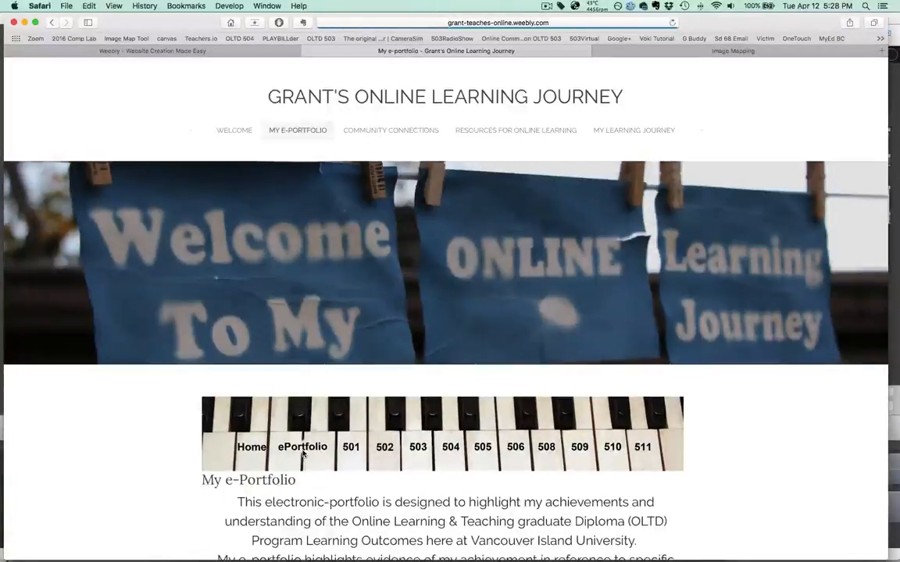
{"action": "left_click", "coordinate": [238, 447]}
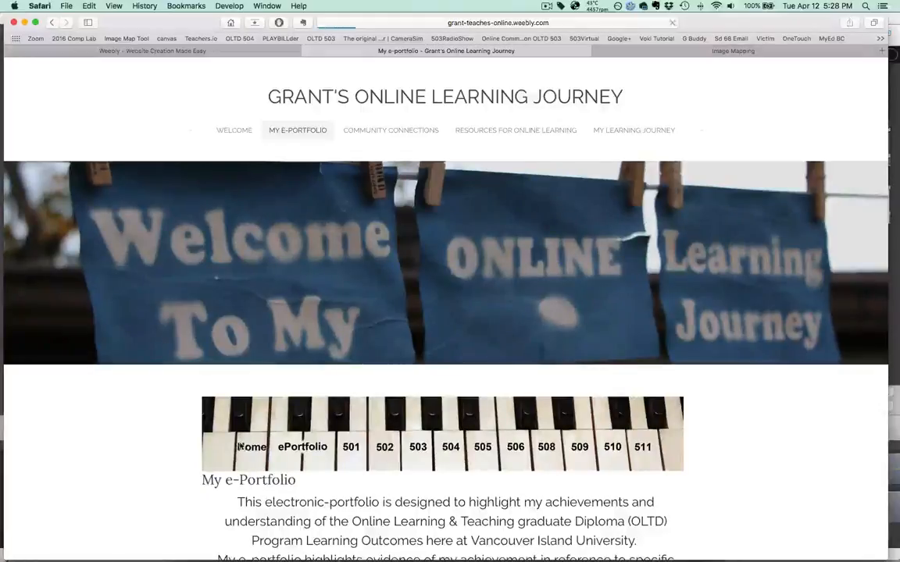
Go from the live Welcome page to My e-portfolio and test the keyboard's 509 and 501 links
{"action": "mouse_move", "coordinate": [277, 128]}
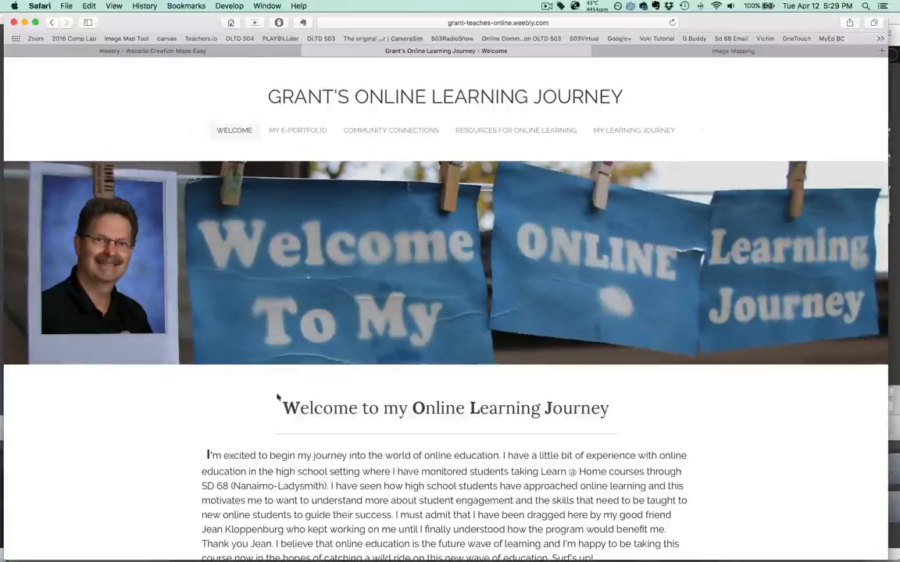
{"action": "left_click", "coordinate": [288, 130]}
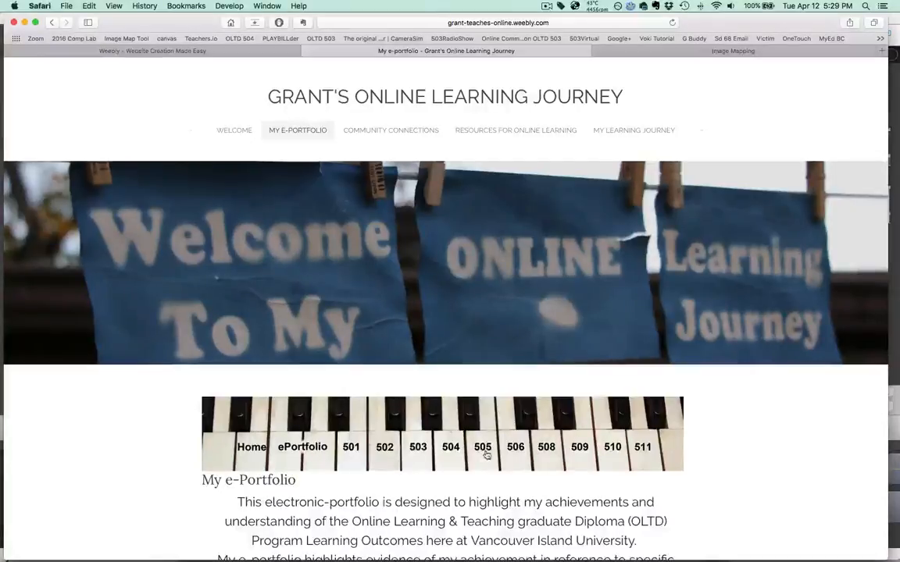
{"action": "left_click", "coordinate": [581, 448]}
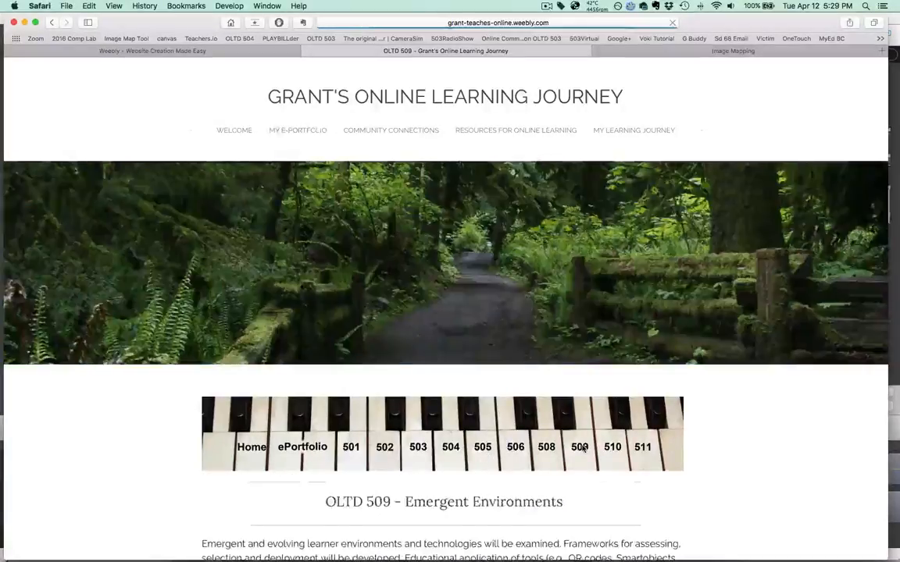
{"action": "left_click", "coordinate": [351, 448]}
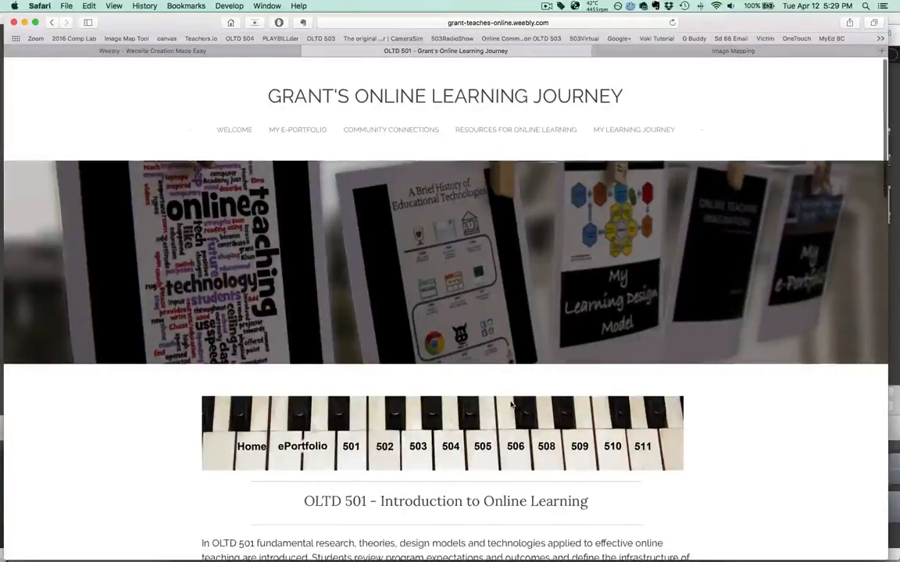
Switch to the Image Mapping Links document in Pages and review the mapped image code
{"action": "key", "text": "super+Tab"}
{"action": "key", "text": "super+Tab"}
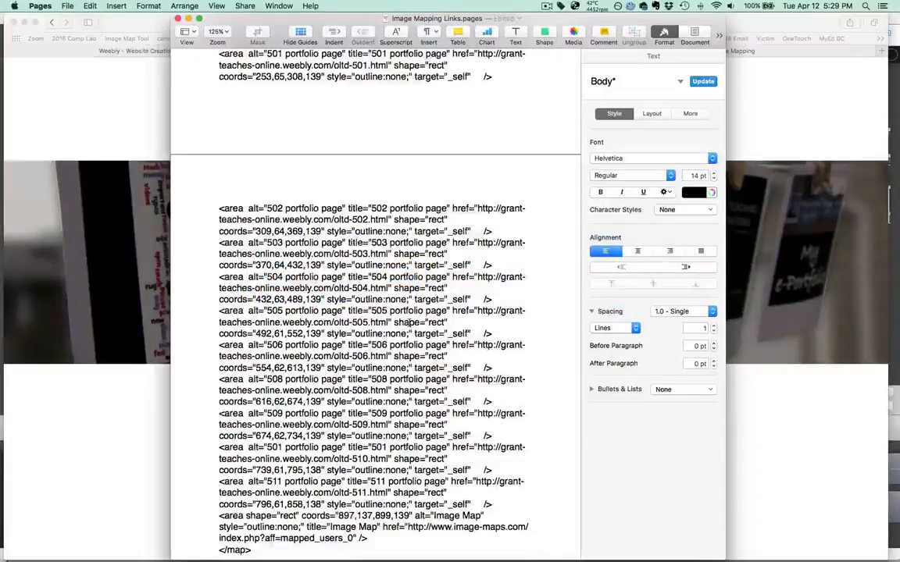
{"action": "scroll", "coordinate": [410, 326], "scroll_direction": "up", "scroll_amount": 10}
{"action": "scroll", "coordinate": [409, 325], "scroll_direction": "up", "scroll_amount": 5}
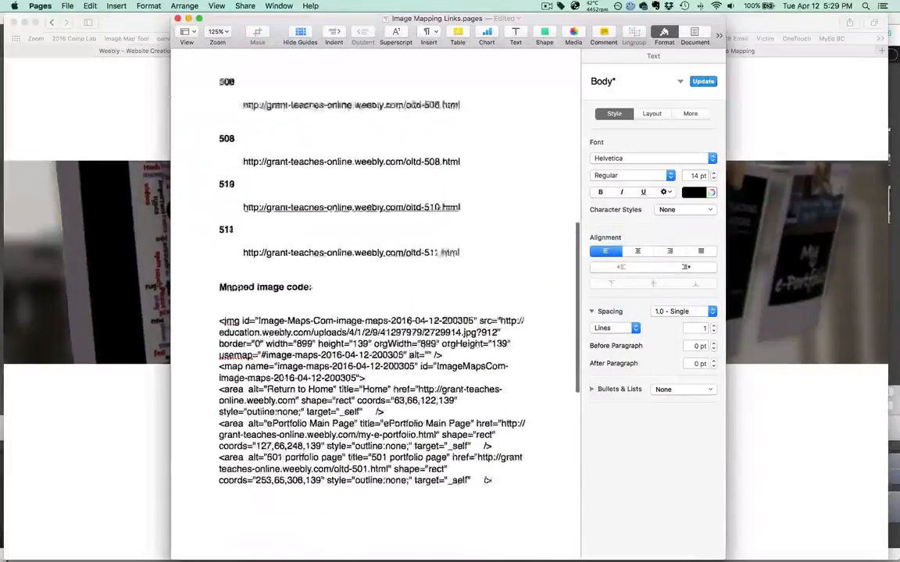
{"action": "scroll", "coordinate": [409, 326], "scroll_direction": "down", "scroll_amount": 10}
{"action": "scroll", "coordinate": [409, 325], "scroll_direction": "up", "scroll_amount": 7}
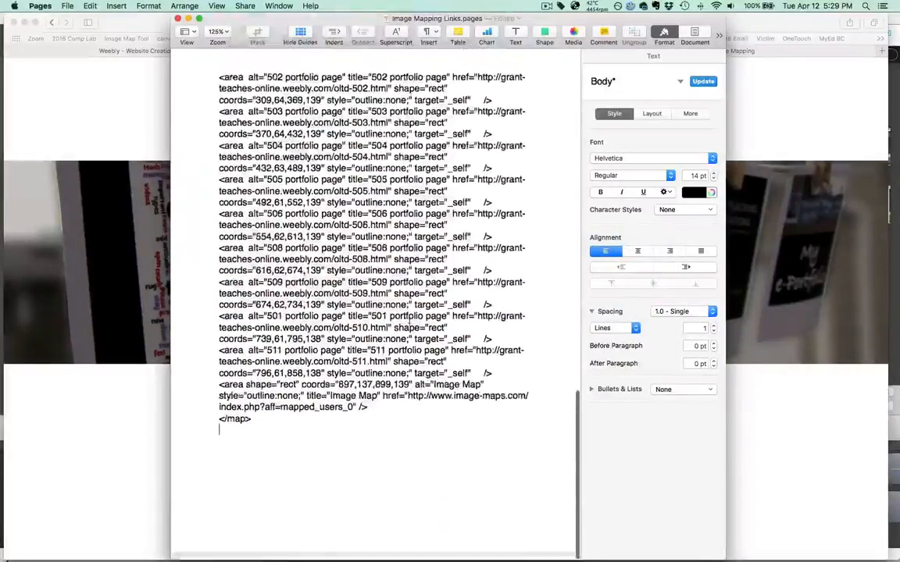
{"action": "scroll", "coordinate": [409, 323], "scroll_direction": "up", "scroll_amount": 2}
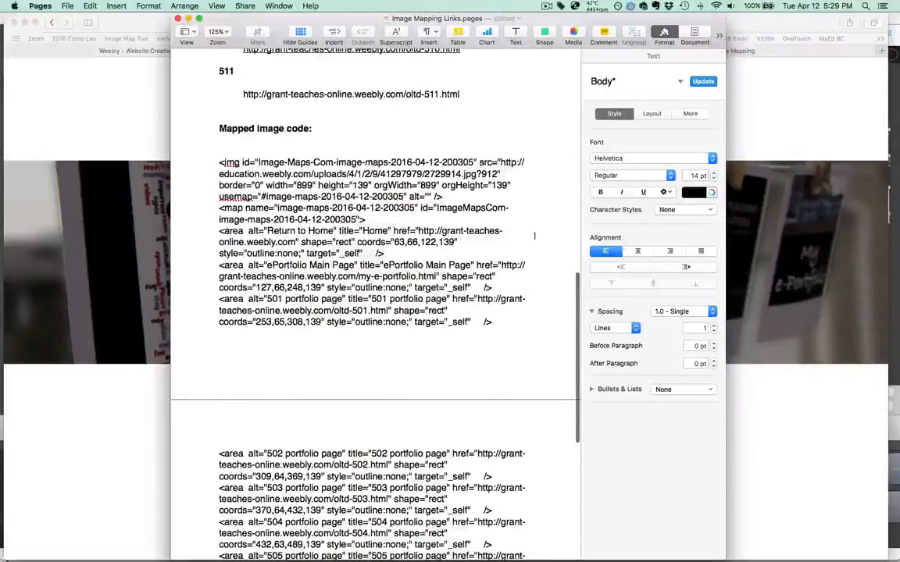
Highlight the image-maps.com address at the start of the links document and save the document
{"action": "scroll", "coordinate": [524, 242], "scroll_direction": "up", "scroll_amount": 10}
{"action": "scroll", "coordinate": [523, 241], "scroll_direction": "up", "scroll_amount": 5}
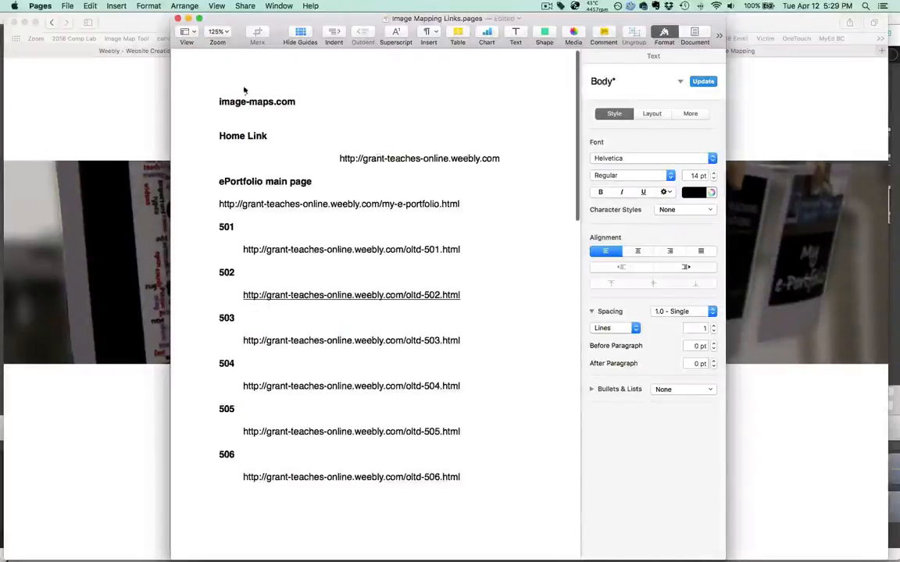
{"action": "left_click_drag", "start_coordinate": [297, 102], "coordinate": [184, 104]}
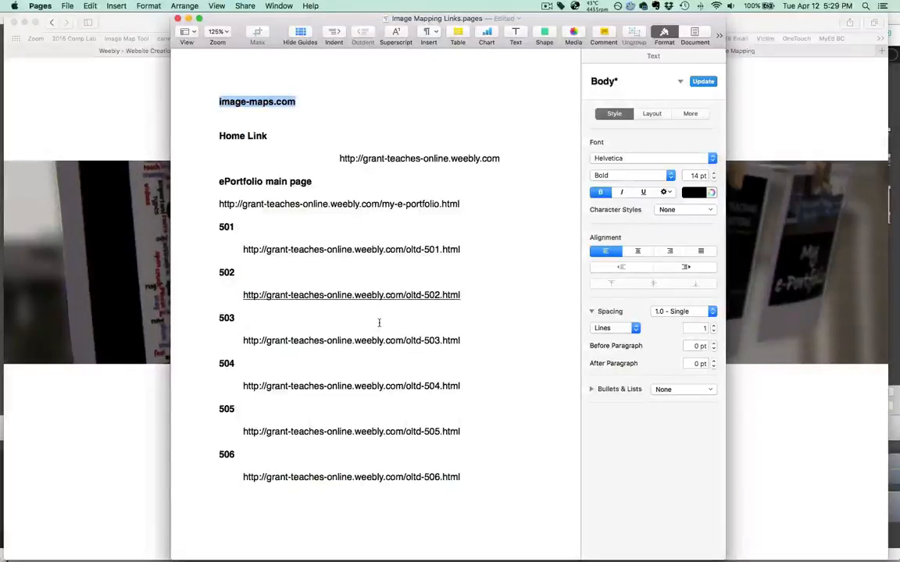
{"action": "key", "text": "super+s"}
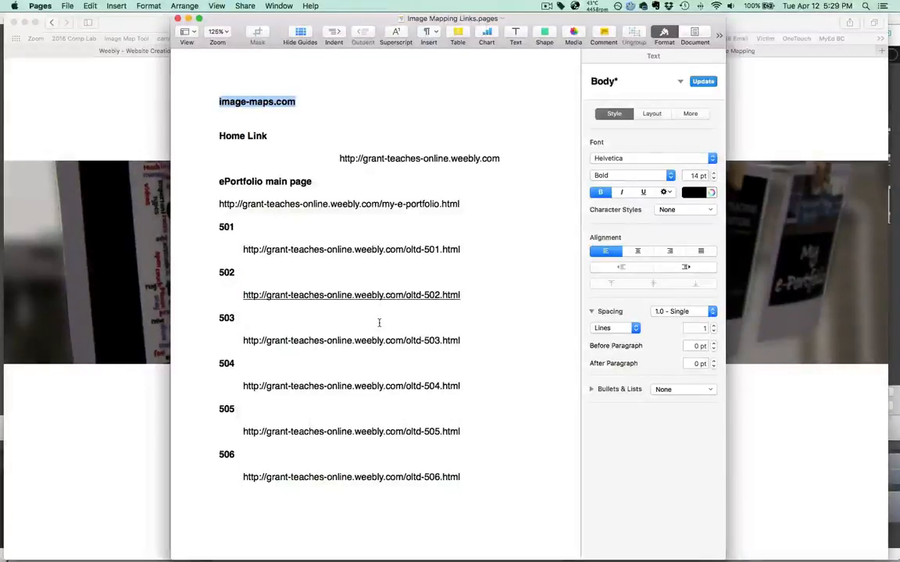